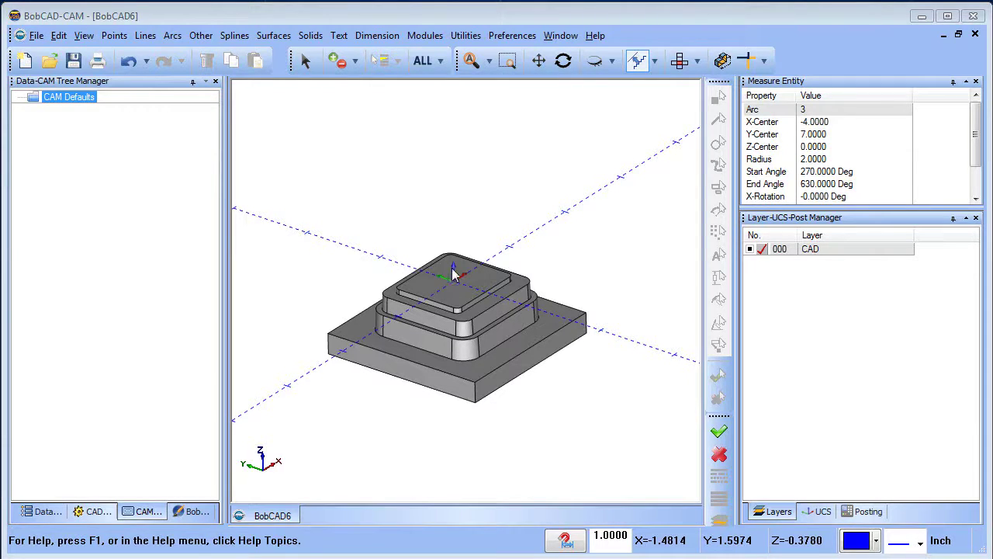
# - Start a new milling job for the BC_3x_Mill machine from CAM Defaults
pyautogui.scroll(-2, 495, 254)
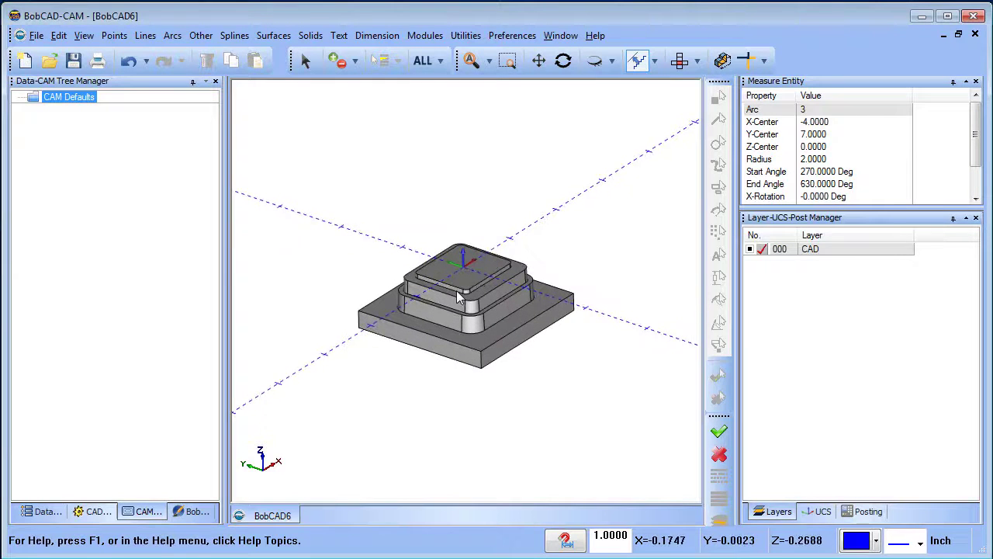
pyautogui.scroll(2, 485, 252)
pyautogui.moveTo(508, 353); pyautogui.dragTo(511, 388, button='middle')
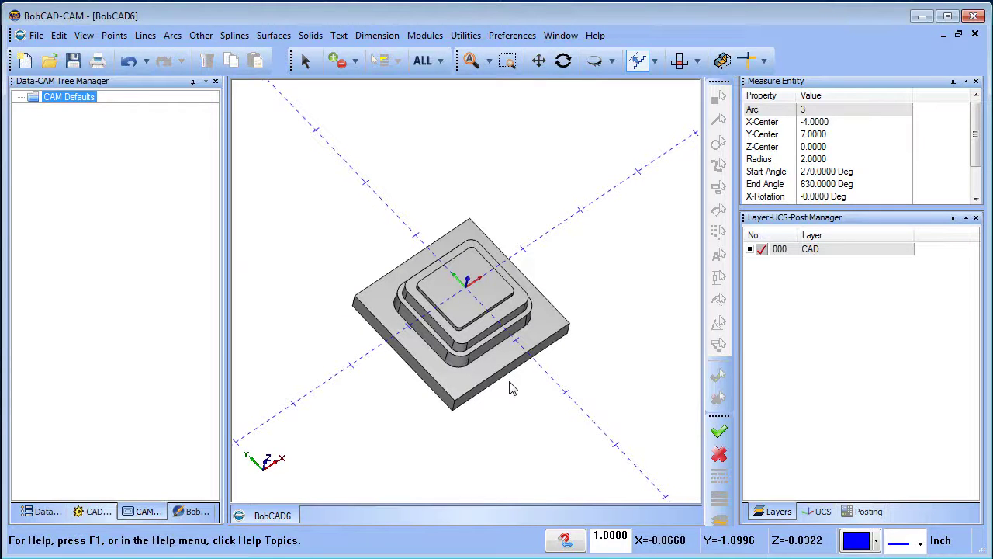
pyautogui.moveTo(539, 388); pyautogui.dragTo(284, 402, button='middle')
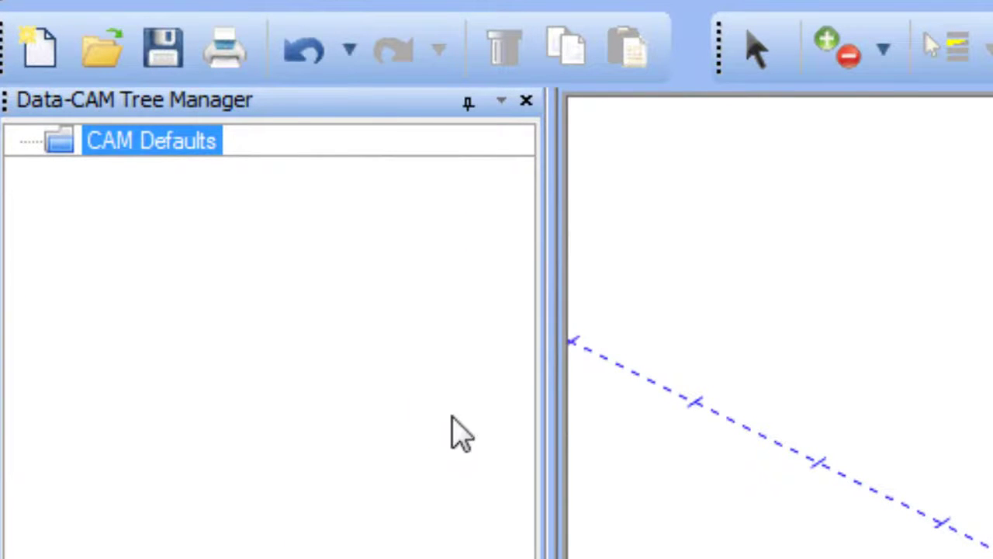
pyautogui.rightClick(194, 163)
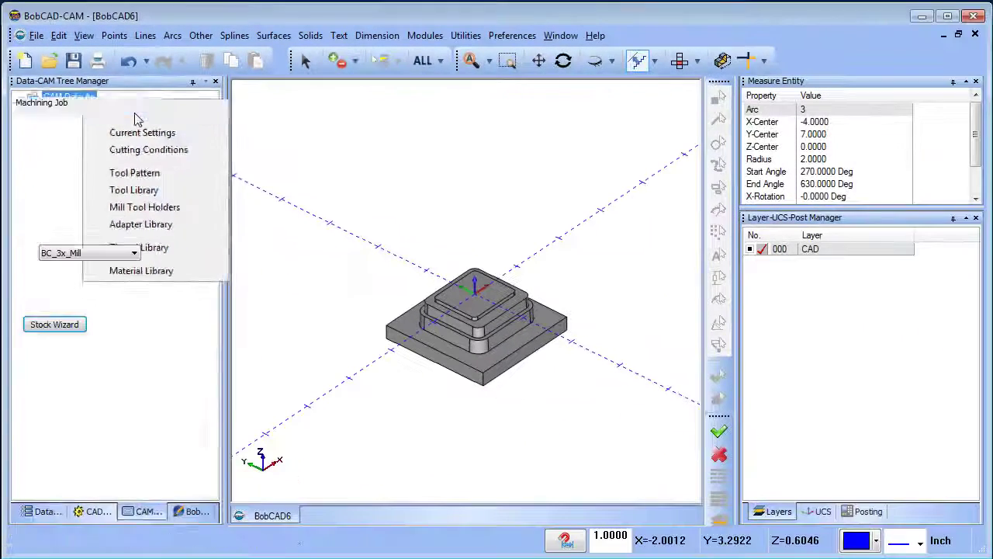
pyautogui.click(320, 185)
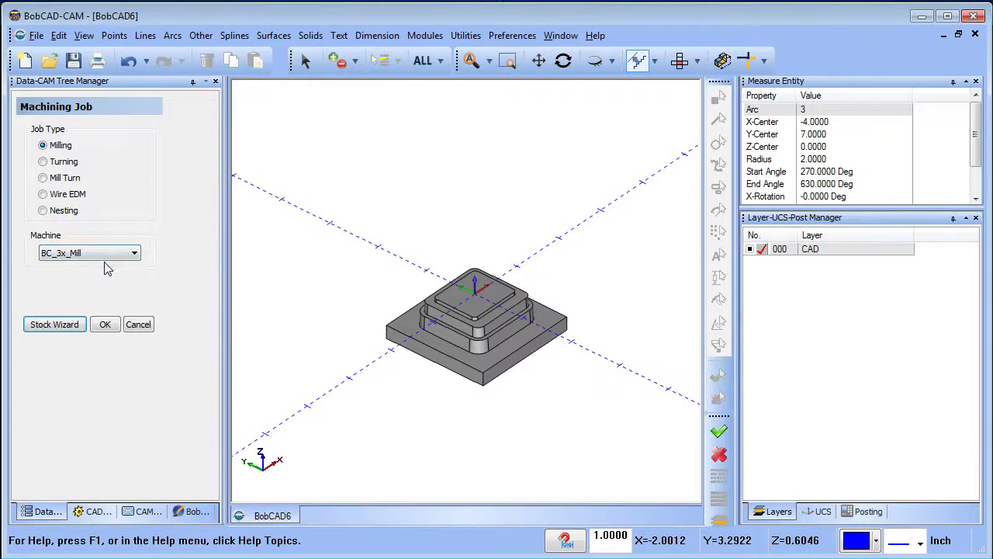
# - In the Stock Wizard, set the stepped solid as the workpiece and advance to Stock Type
pyautogui.click(65, 333)
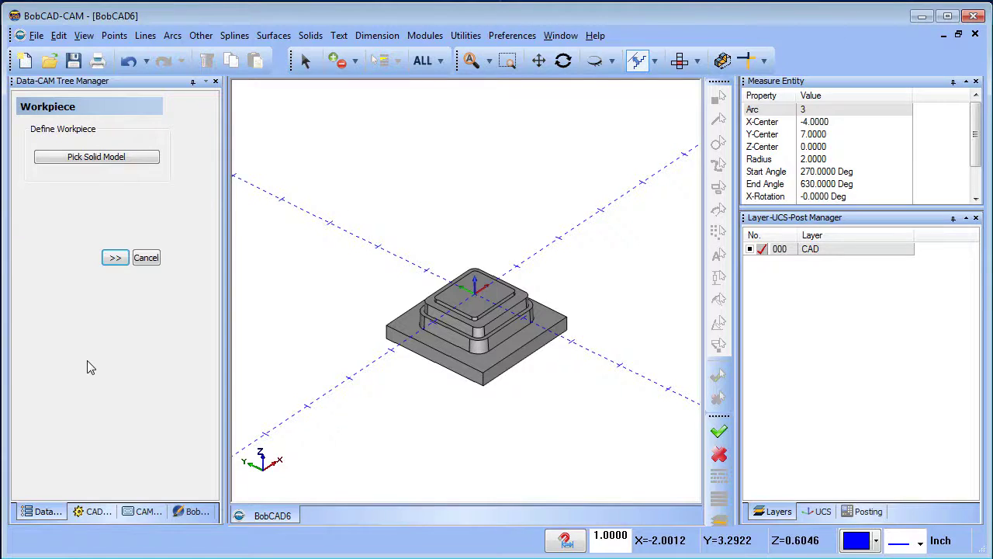
pyautogui.click(125, 156)
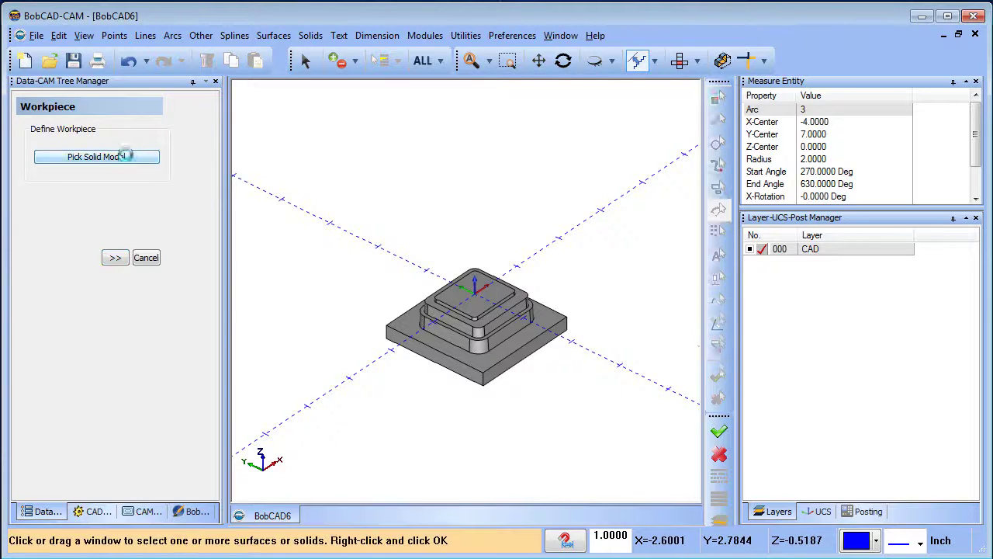
pyautogui.click(473, 334)
pyautogui.rightClick(334, 177)
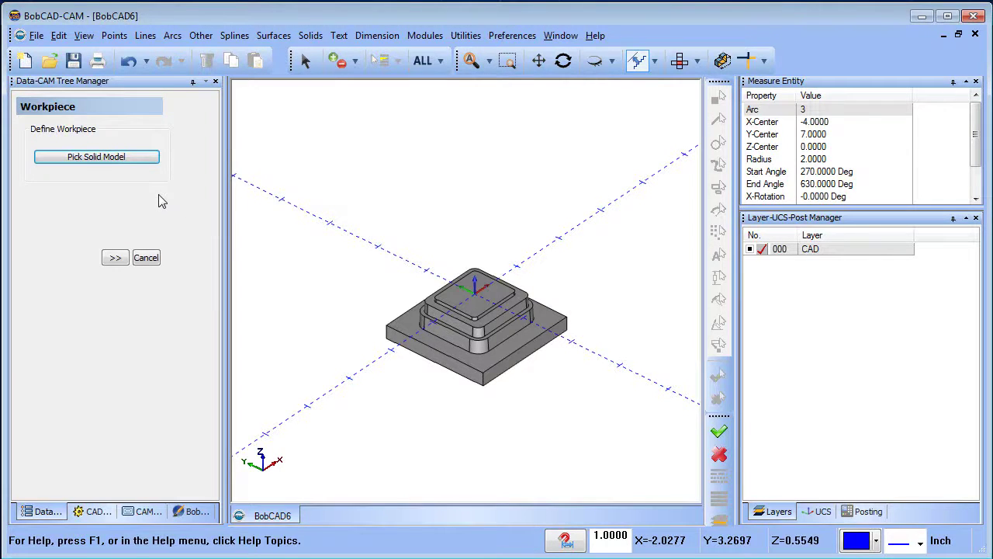
pyautogui.click(115, 258)
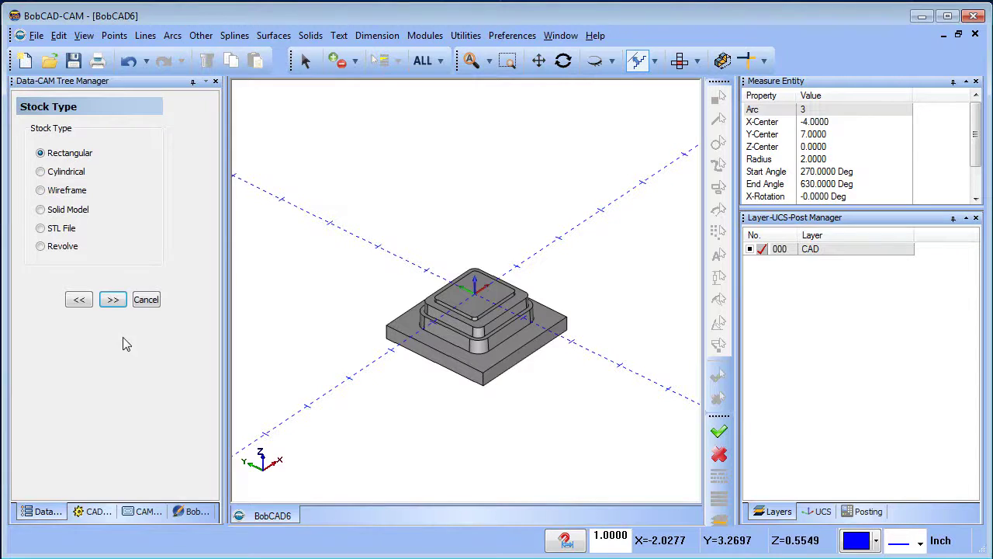
# - Accept Rectangular 2.0000 × 2.0000 × 0.7500 bounding-box stock with zero offsets
pyautogui.click(113, 301)
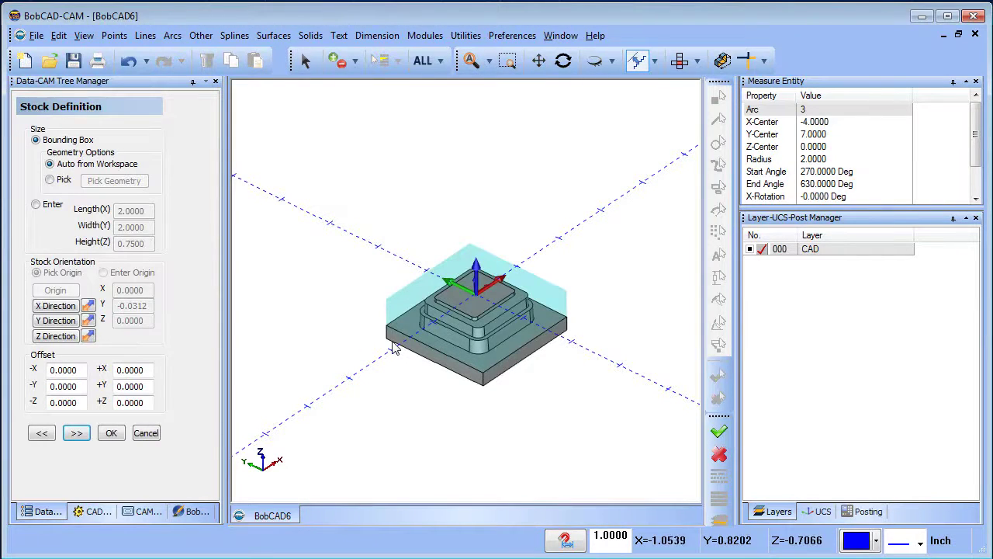
pyautogui.moveTo(485, 332); pyautogui.dragTo(481, 291, button='middle')
pyautogui.scroll(-1, 482, 292)
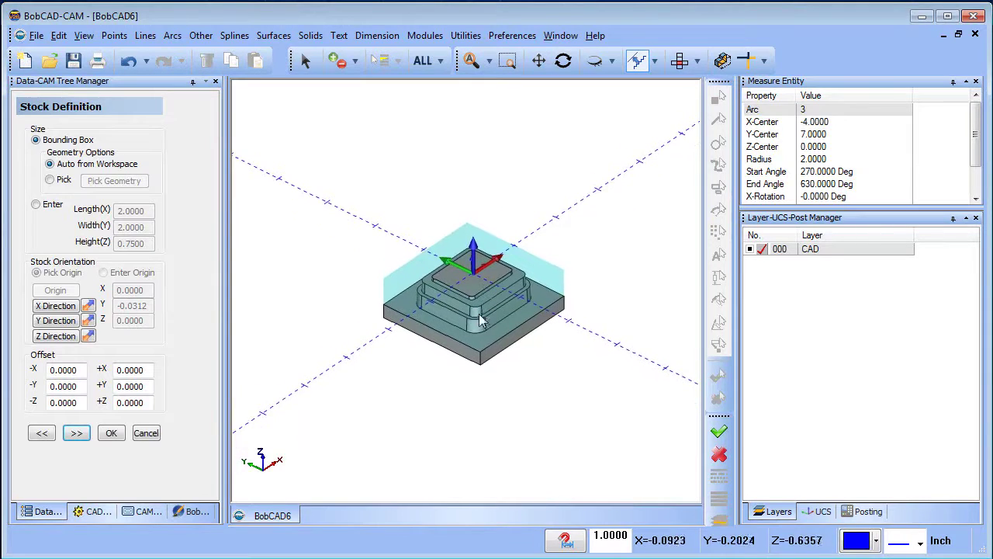
pyautogui.scroll(-1, 476, 307)
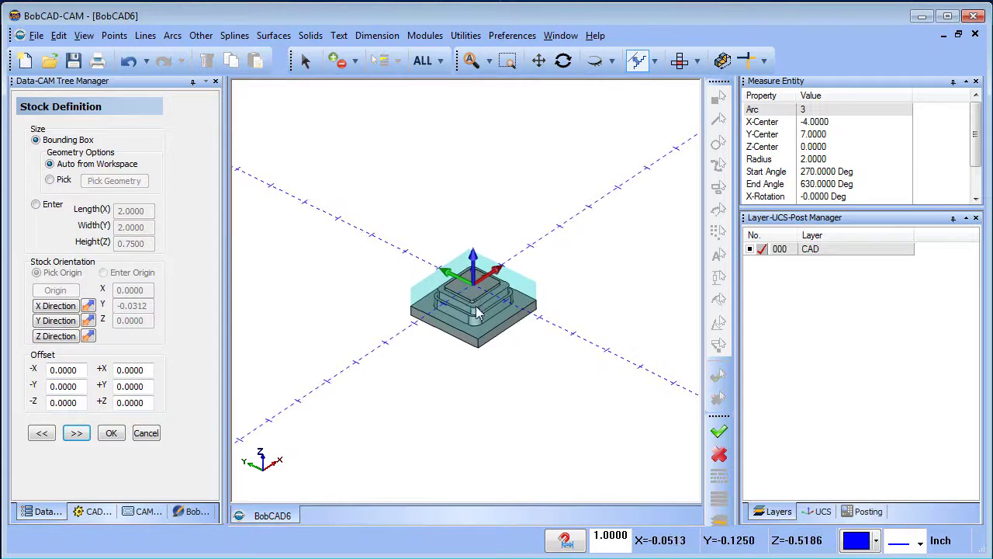
pyautogui.moveTo(475, 307); pyautogui.dragTo(480, 297, button='middle')
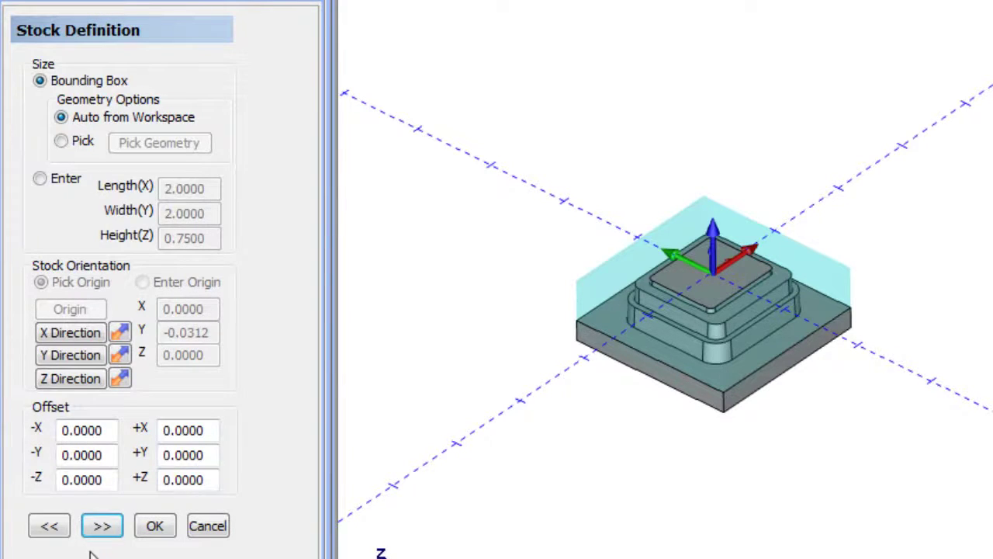
pyautogui.click(103, 527)
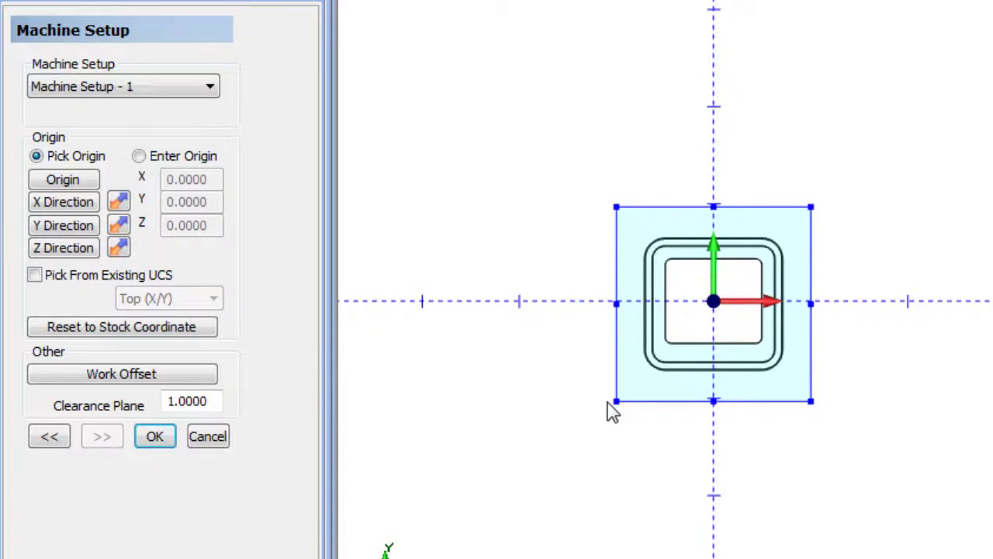
# - Place the machine setup origin on the stock's top corner vertex and confirm with OK
pyautogui.moveTo(721, 496); pyautogui.dragTo(783, 411, button='middle')
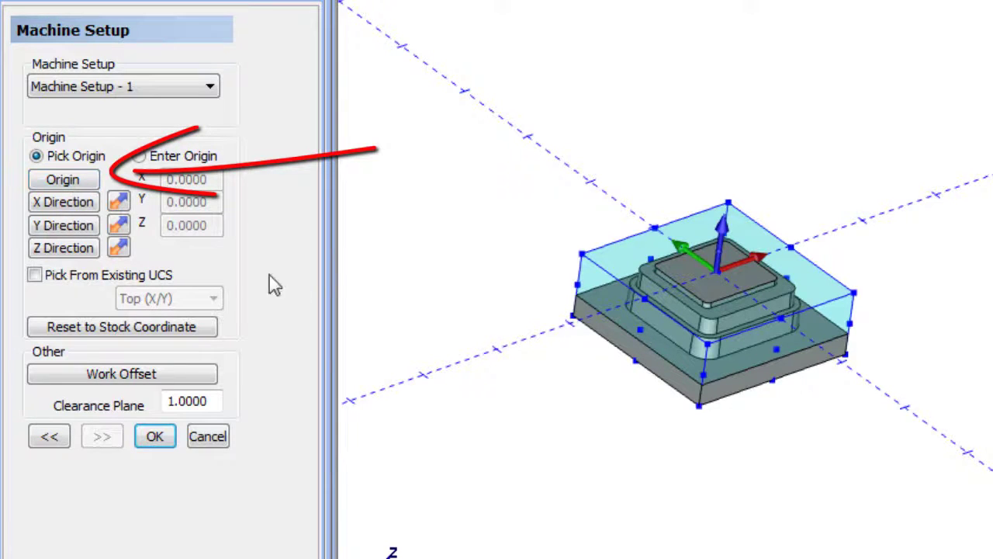
pyautogui.click(83, 182)
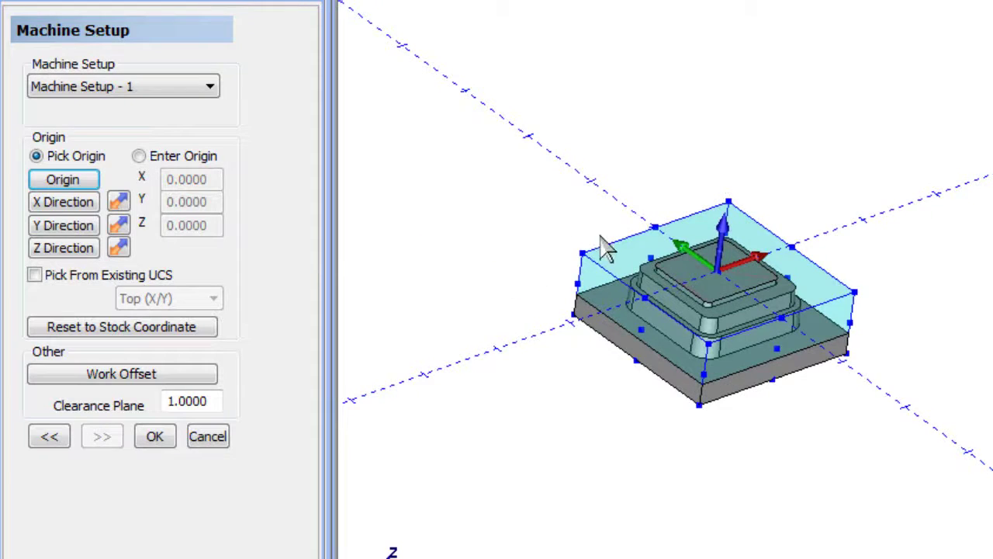
pyautogui.scroll(5, 587, 264)
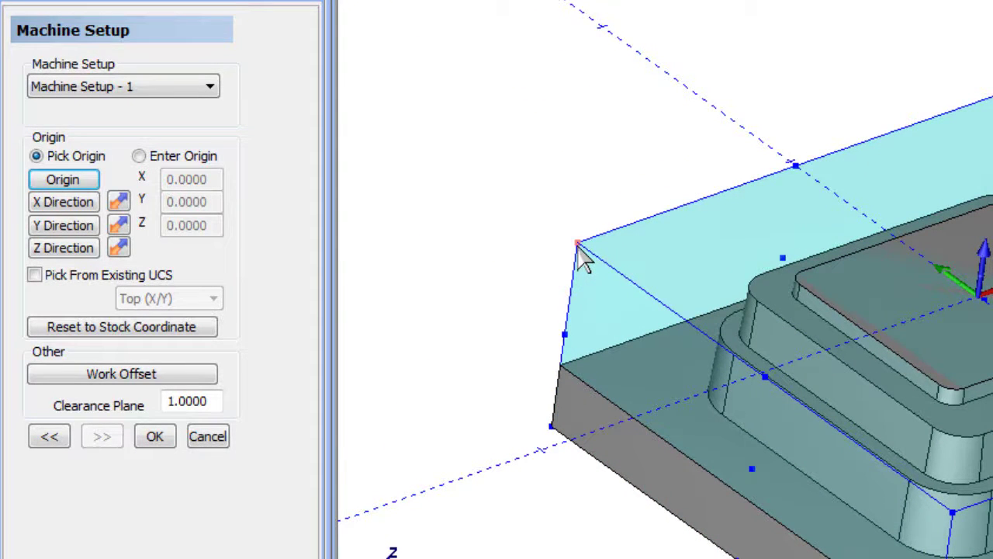
pyautogui.click(578, 247)
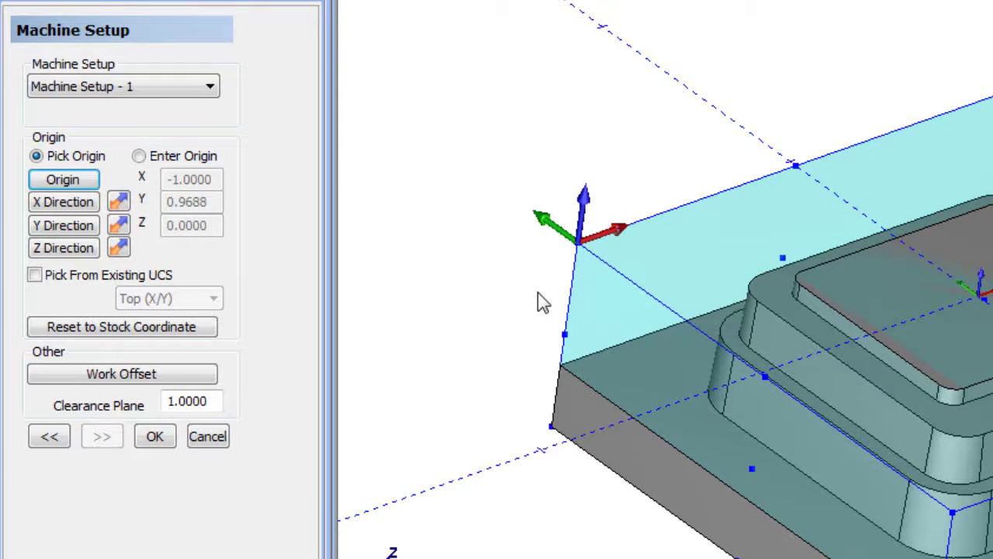
pyautogui.scroll(-3, 538, 292)
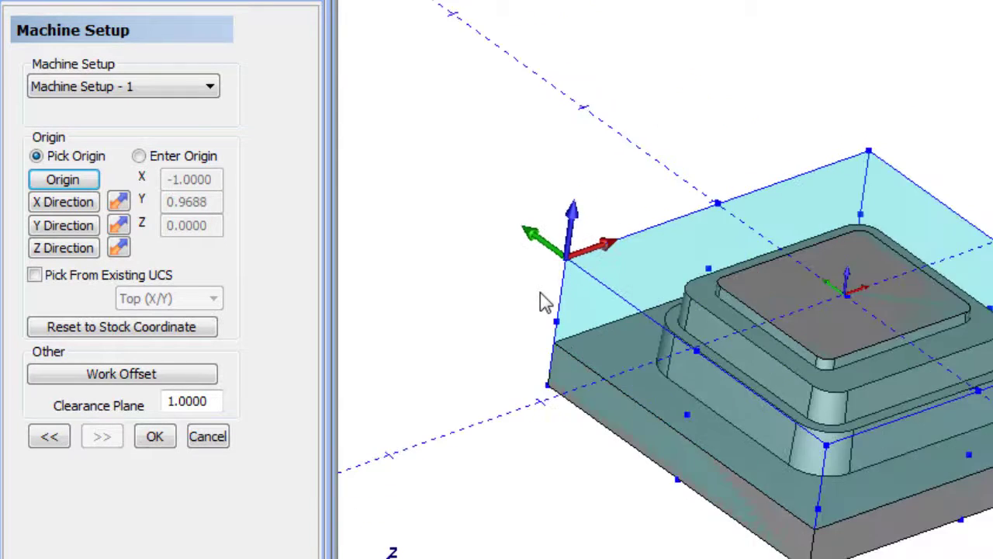
pyautogui.click(155, 437)
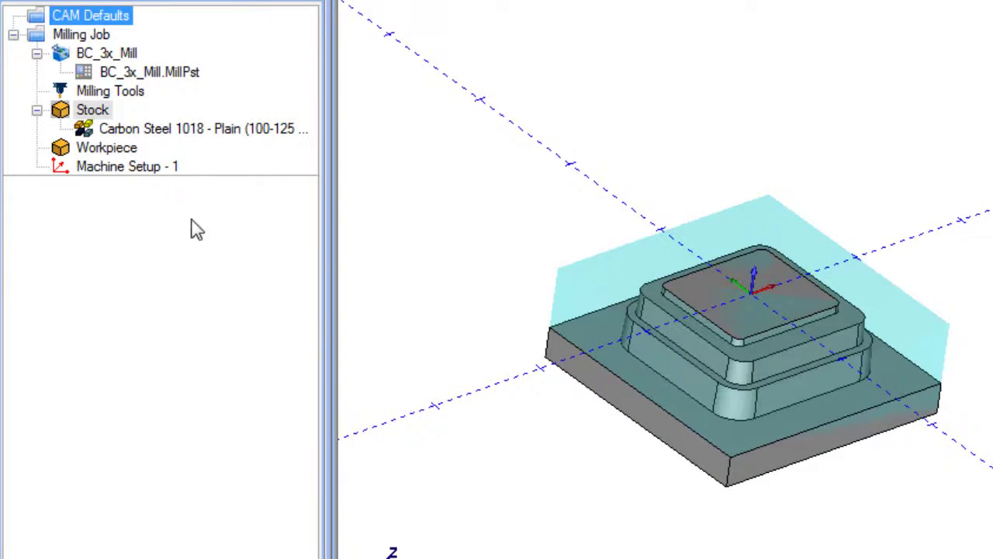
# - Turn off Show Axis X-Y on the Settings Part Display page and apply it
pyautogui.click(133, 170)
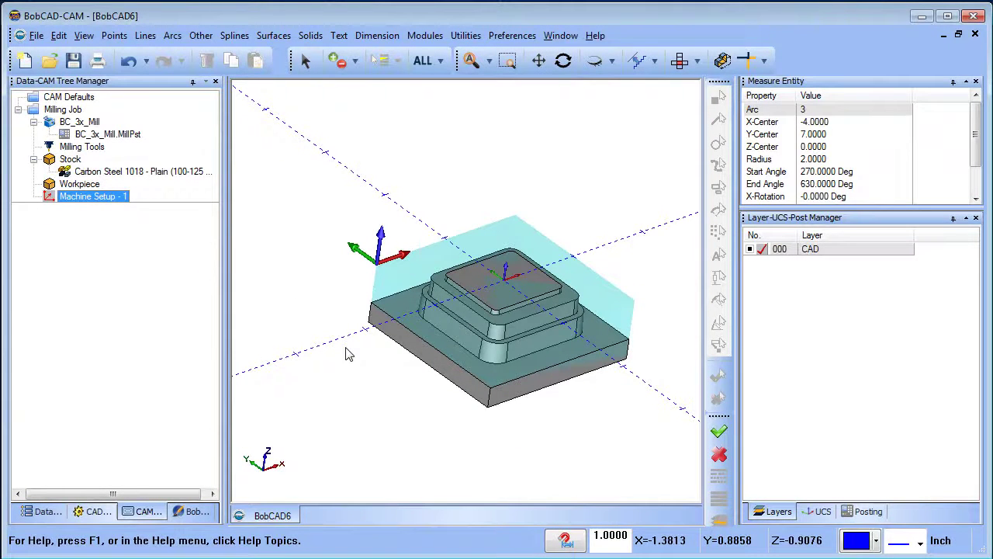
pyautogui.moveTo(347, 354); pyautogui.dragTo(454, 354, button='middle')
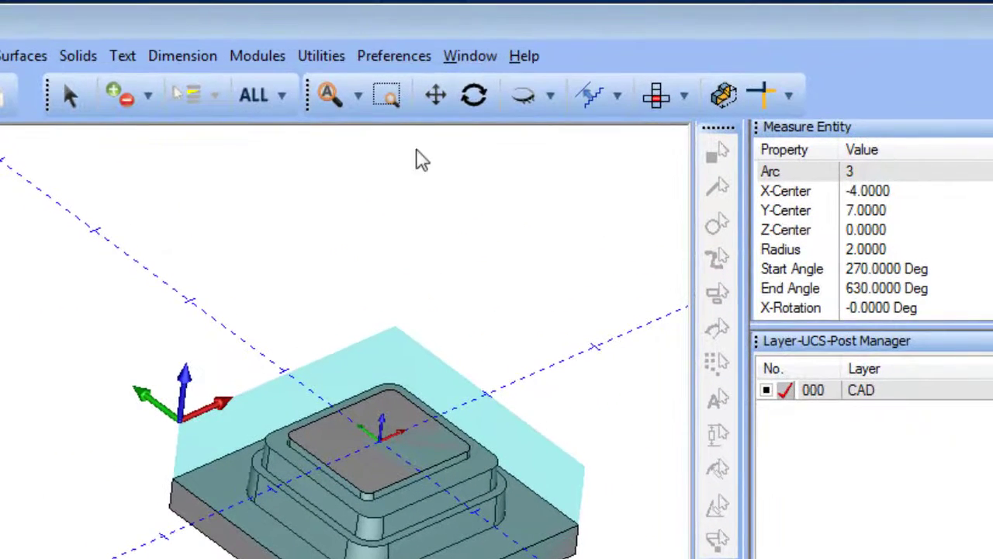
pyautogui.click(406, 60)
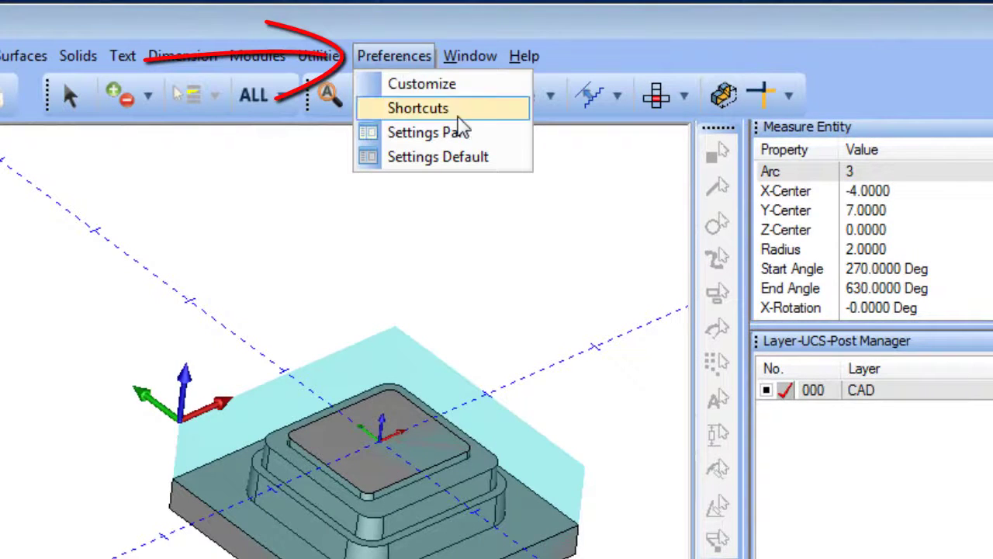
pyautogui.click(490, 132)
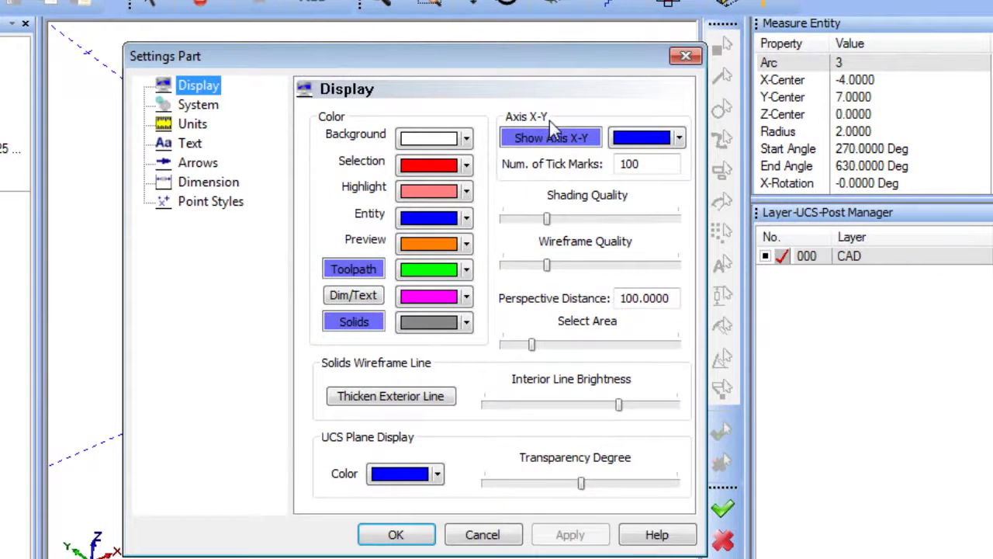
pyautogui.click(569, 148)
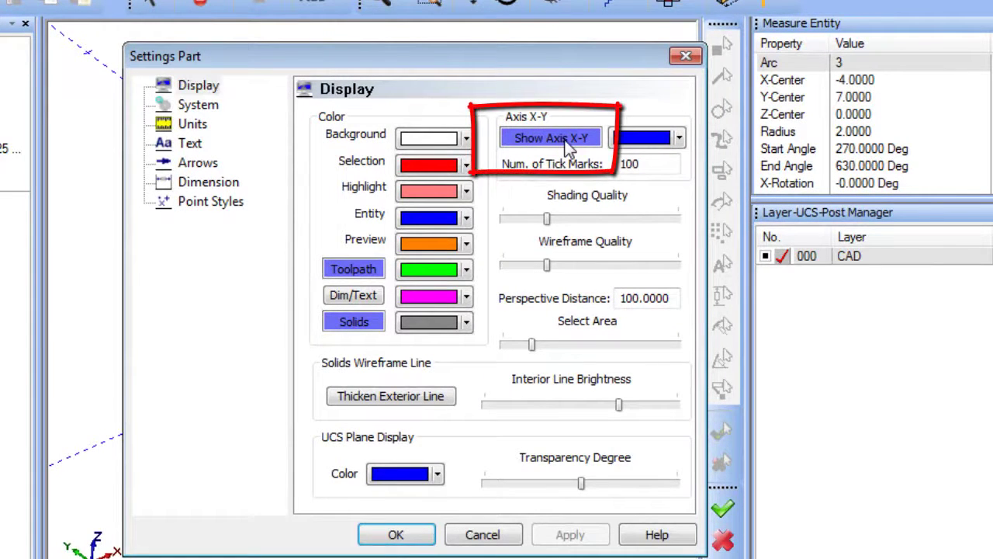
pyautogui.click(569, 147)
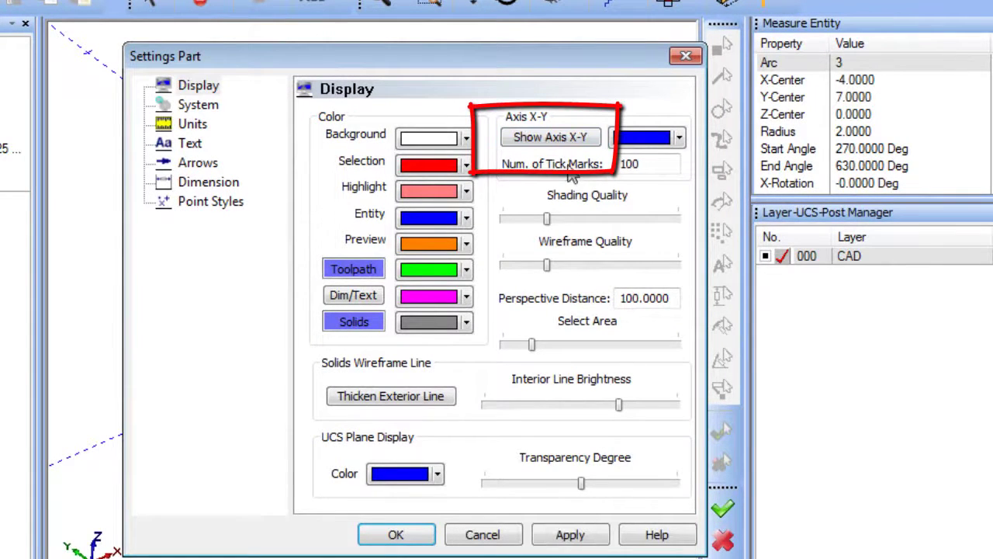
pyautogui.click(578, 540)
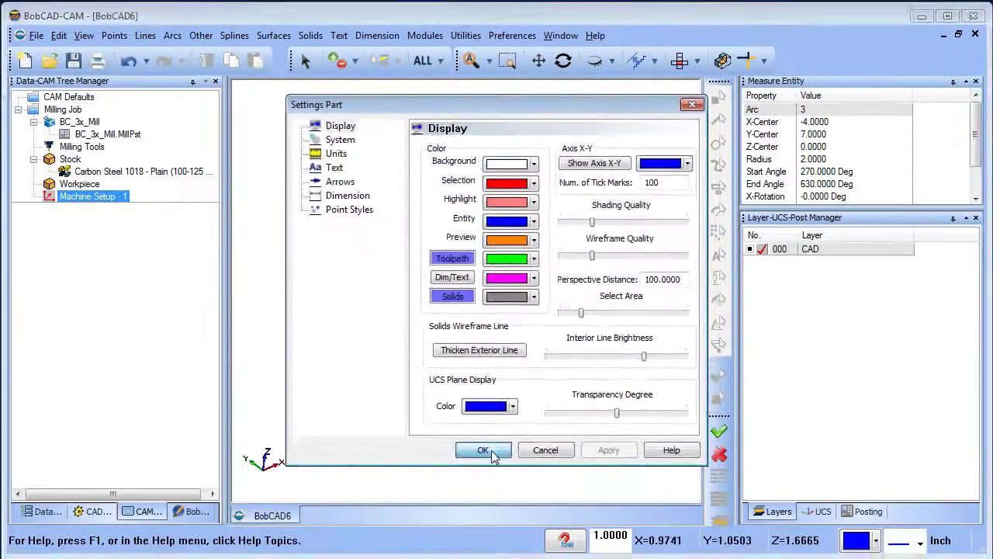
pyautogui.click(396, 535)
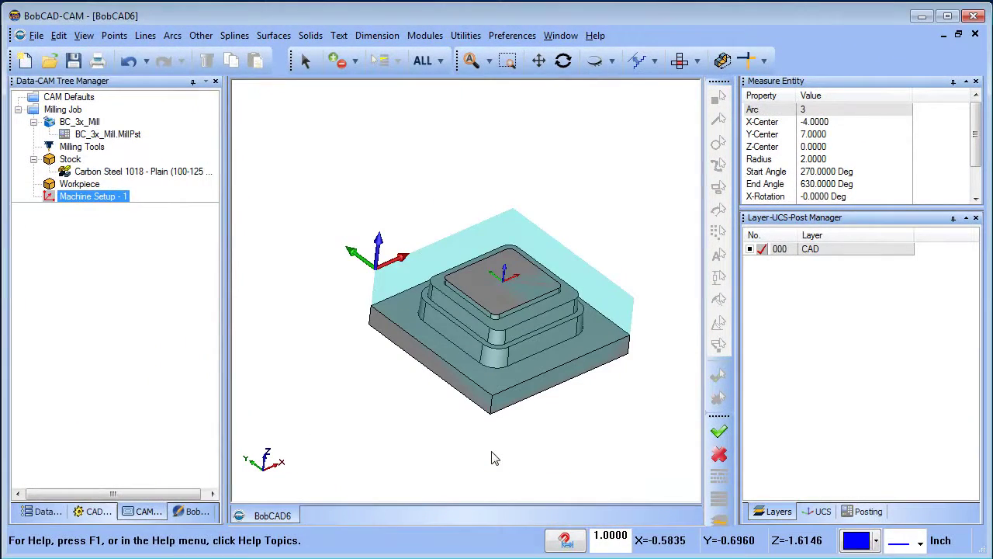
# - Add a Mill 2 Axis feature to Machine Setup - 1 and go to Select Geometry
pyautogui.moveTo(570, 402); pyautogui.dragTo(520, 400, button='middle')
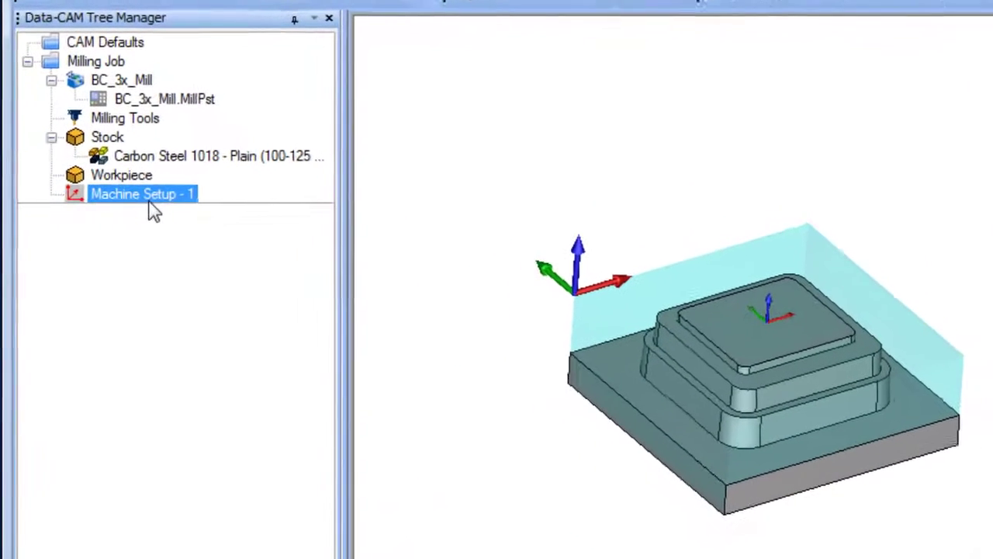
pyautogui.rightClick(161, 208)
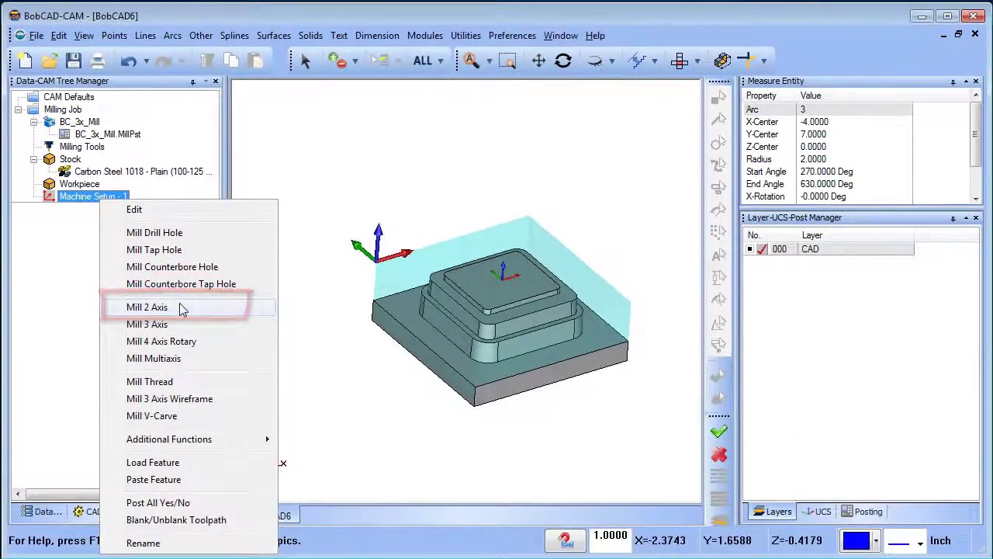
pyautogui.click(264, 376)
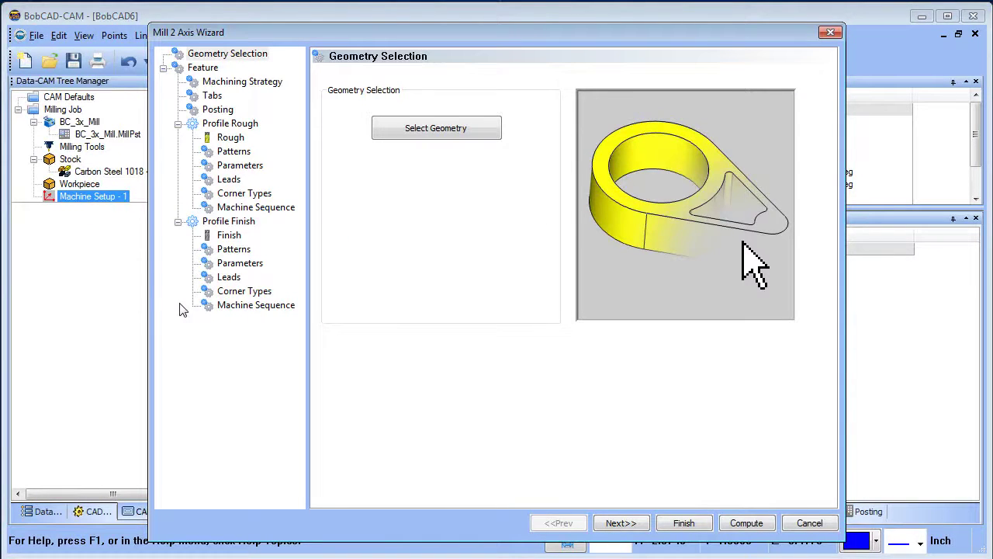
pyautogui.click(449, 137)
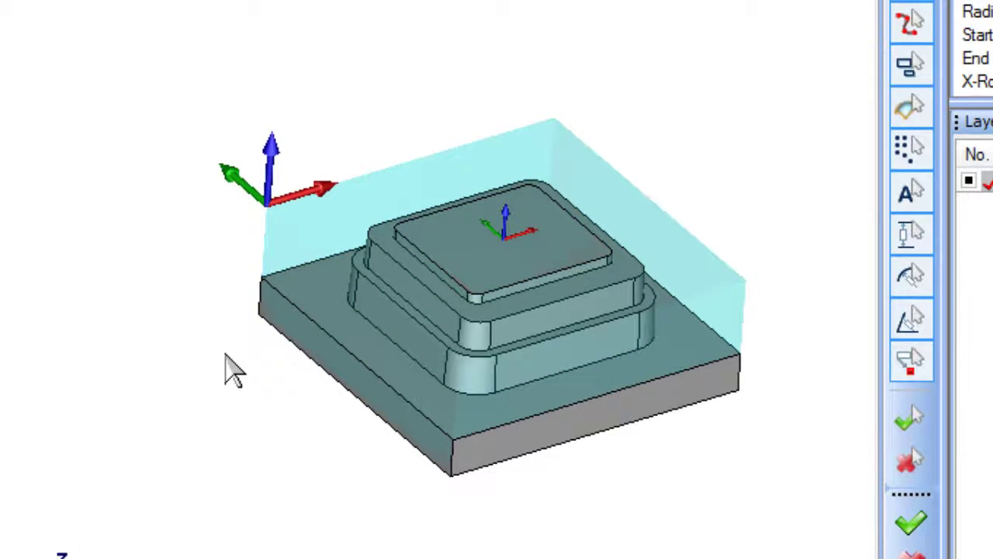
# - Chain the Constant Z edge loop around the boss base as the feature geometry
pyautogui.press('s')
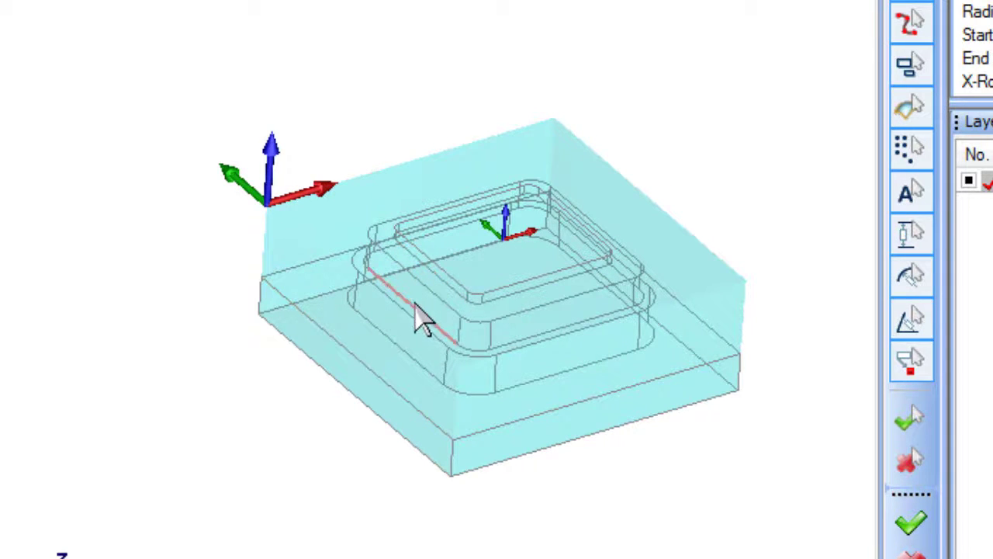
pyautogui.press('s')
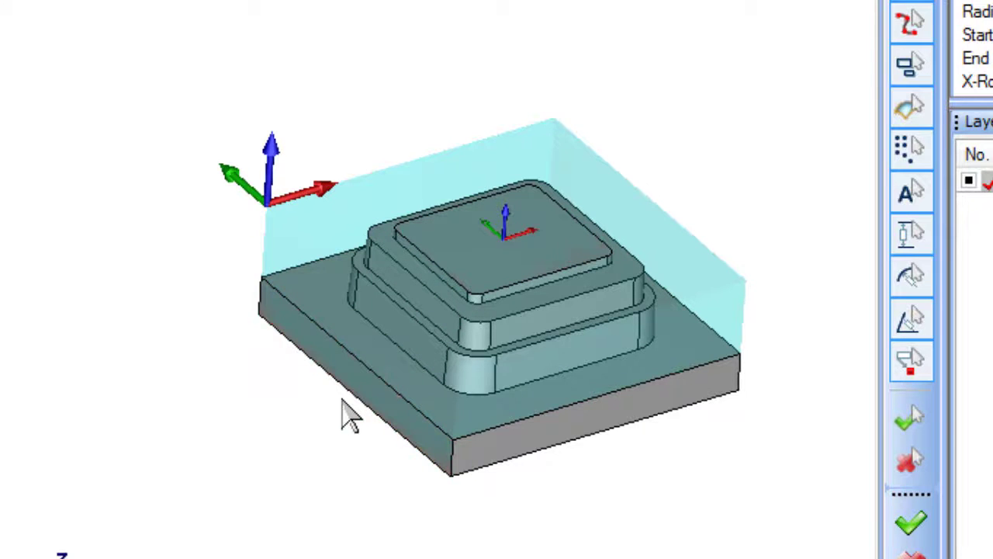
pyautogui.scroll(5, 342, 410)
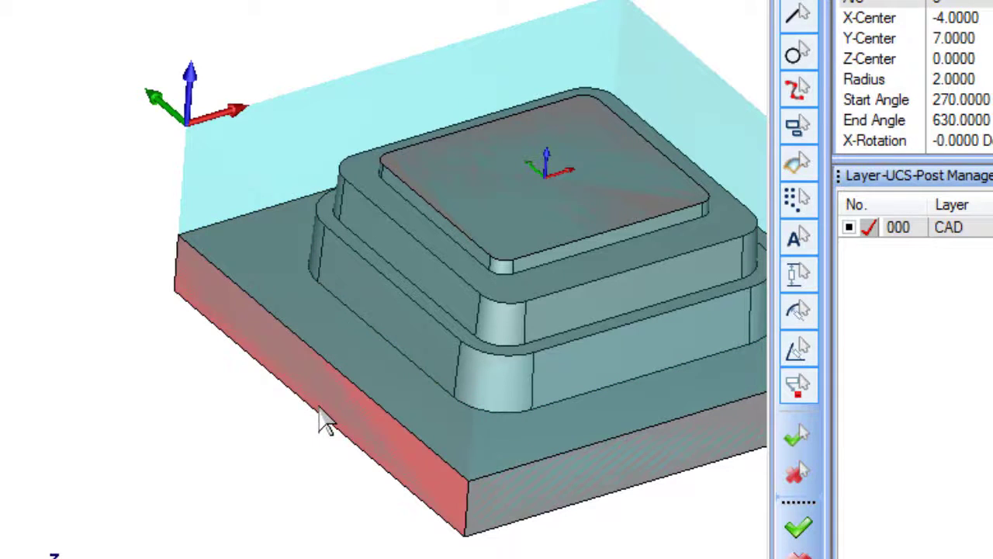
pyautogui.rightClick(378, 337)
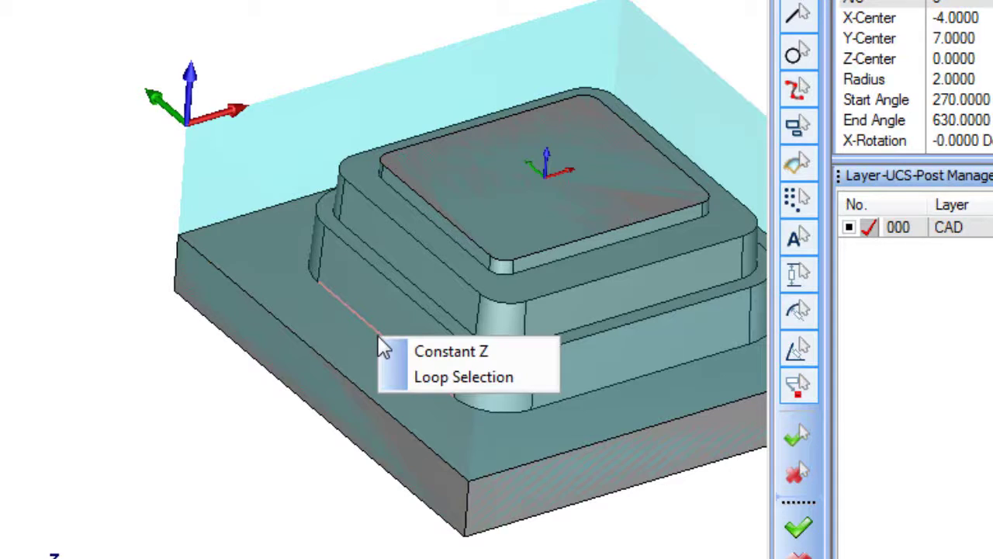
pyautogui.click(490, 360)
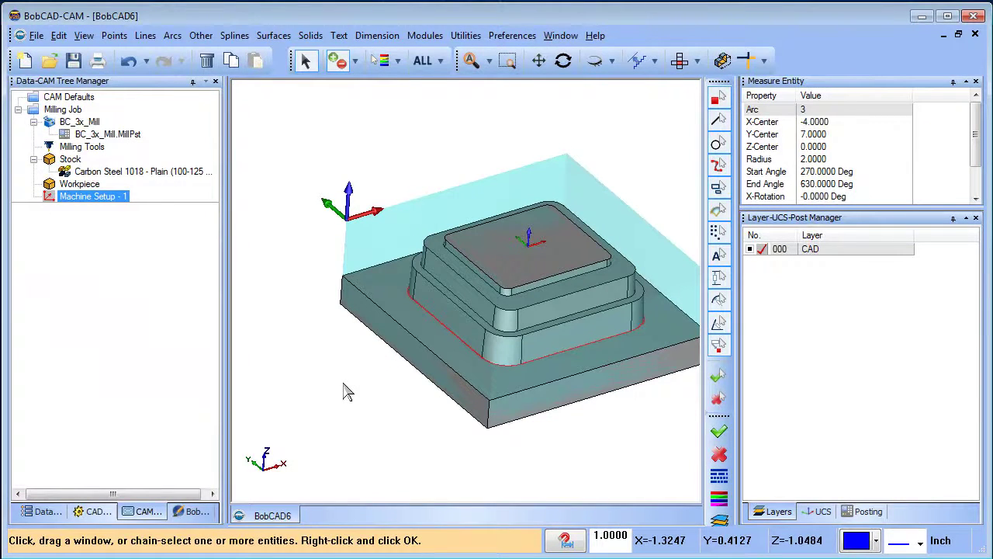
pyautogui.rightClick(344, 119)
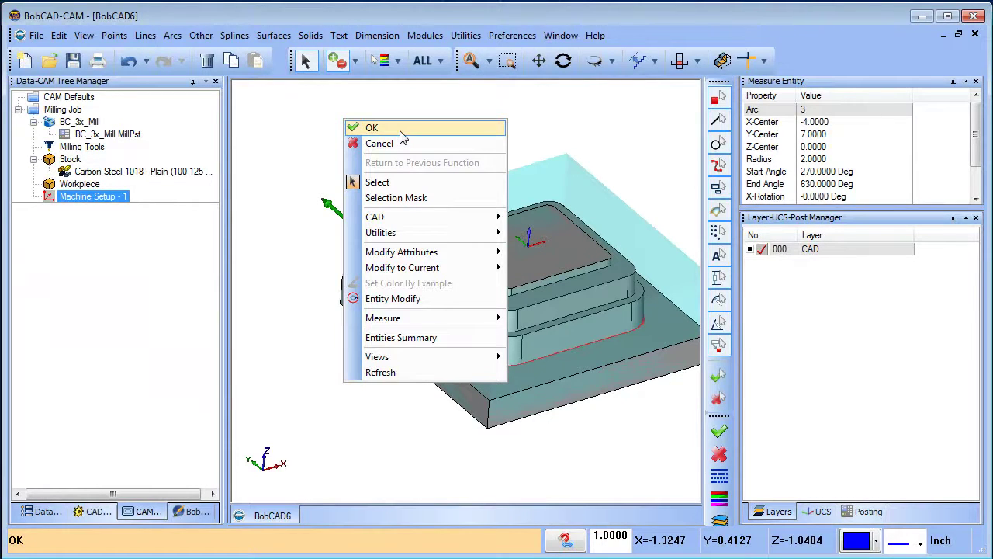
pyautogui.click(400, 131)
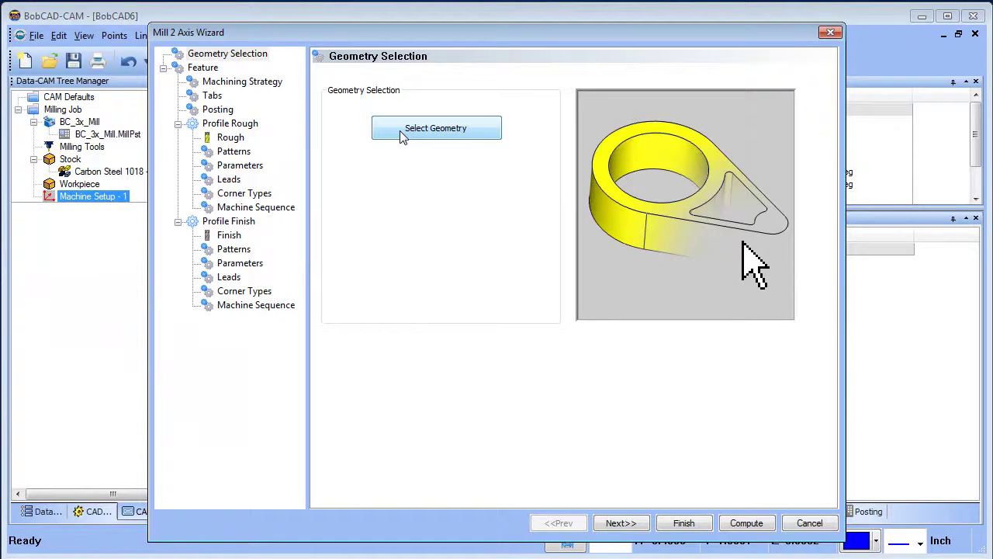
# - Clear the edge loop and try the base plate's top face as feature geometry
pyautogui.click(618, 523)
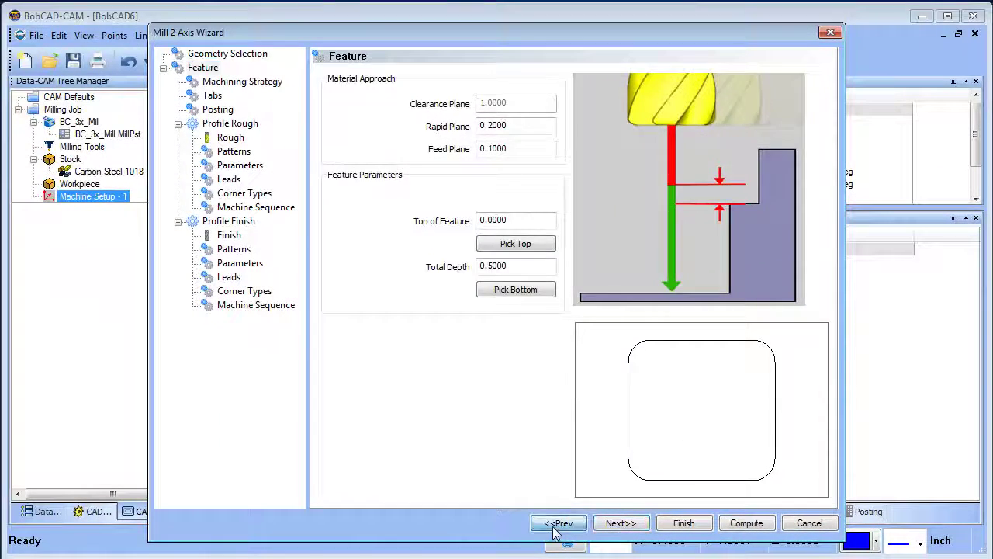
pyautogui.click(163, 491)
pyautogui.click(432, 132)
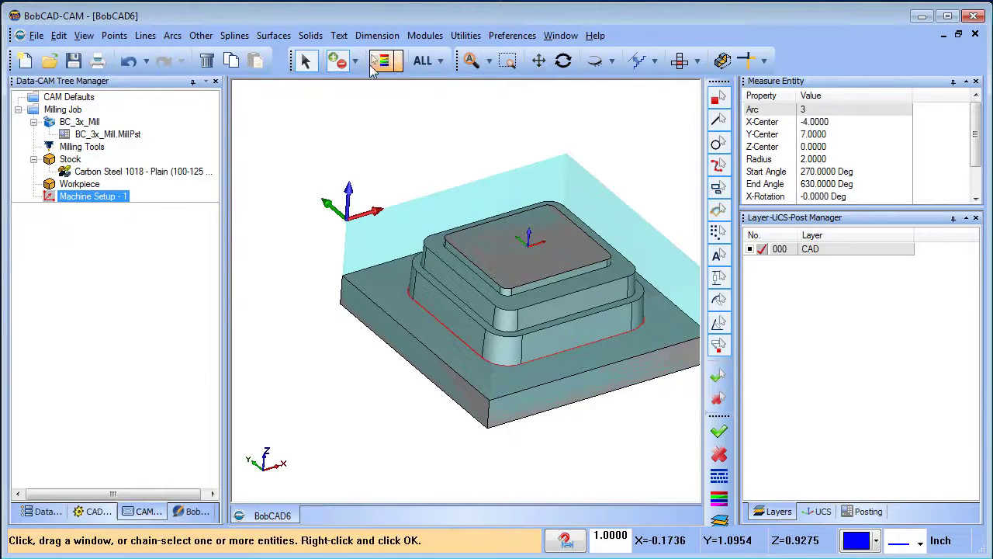
pyautogui.click(399, 62)
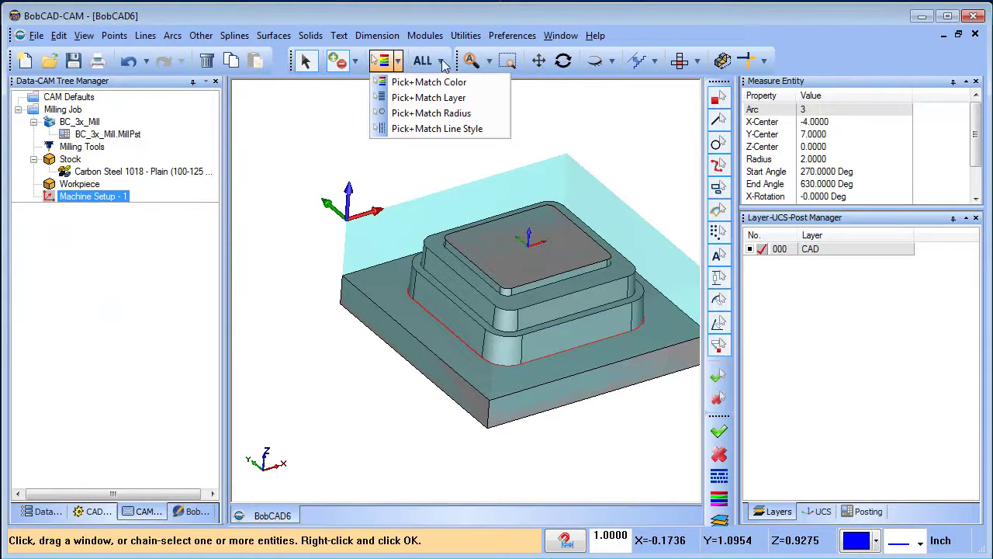
pyautogui.click(441, 61)
pyautogui.click(459, 97)
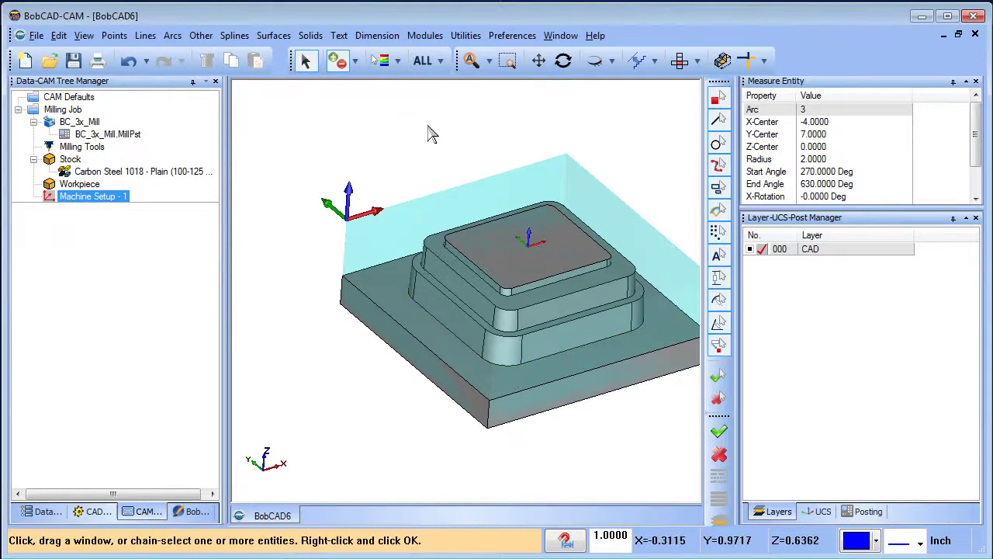
pyautogui.click(392, 287)
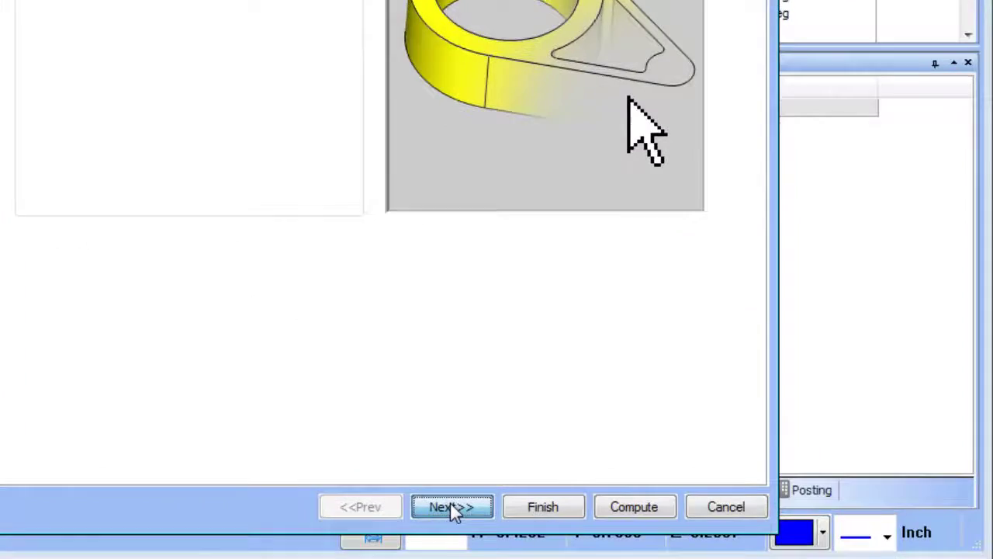
pyautogui.click(451, 507)
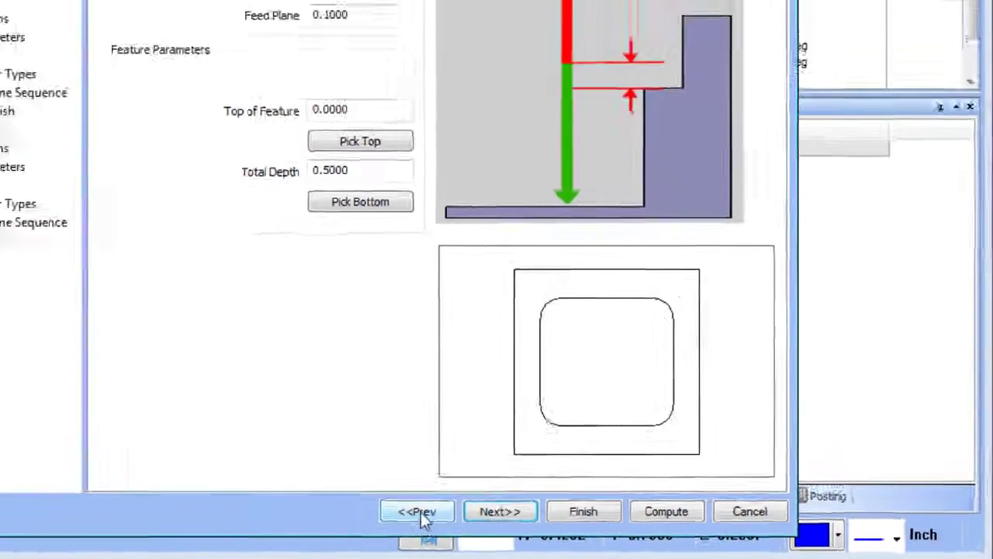
# - Clear the face selection and re-pick the Constant Z loop around the boss base
pyautogui.click(140, 494)
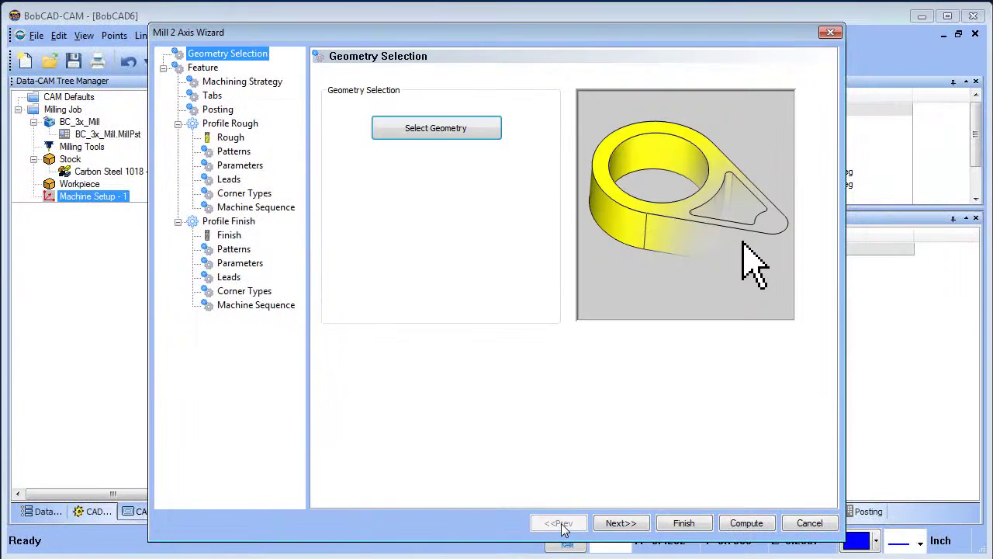
pyautogui.click(435, 137)
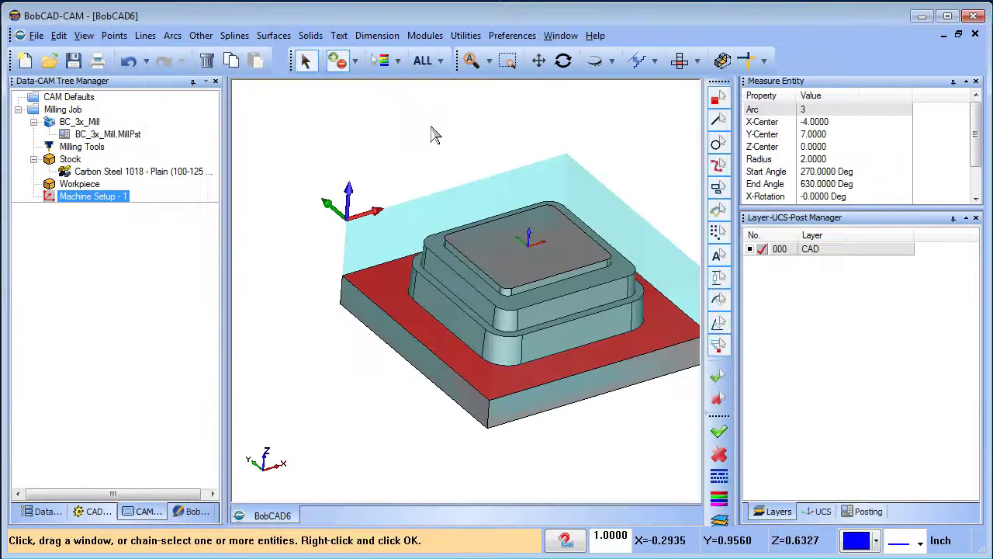
pyautogui.click(440, 61)
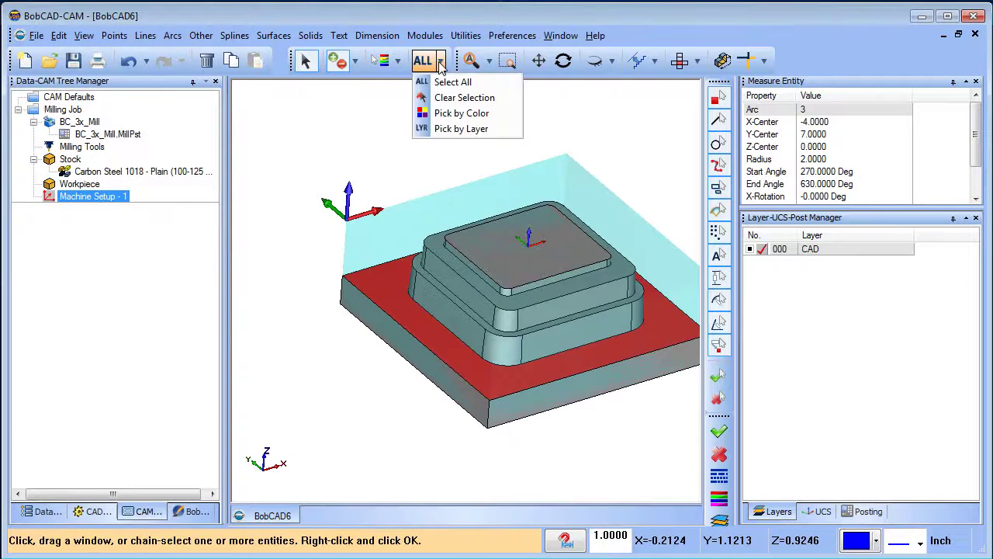
pyautogui.click(462, 99)
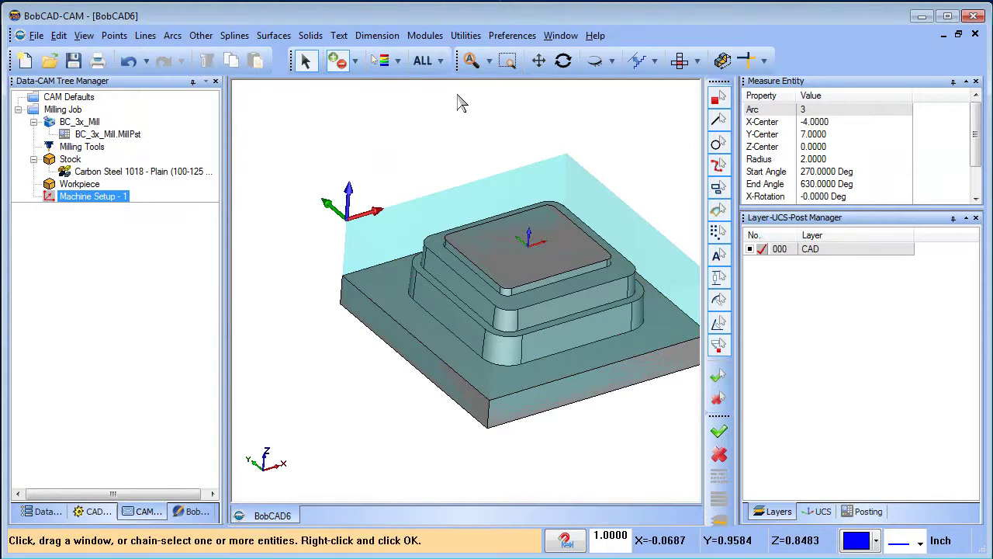
pyautogui.rightClick(433, 324)
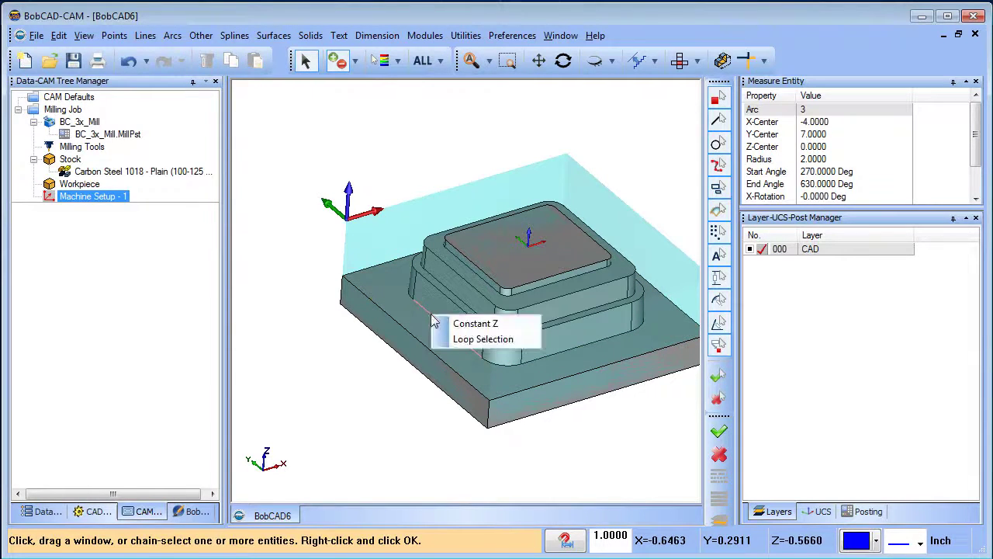
pyautogui.click(475, 323)
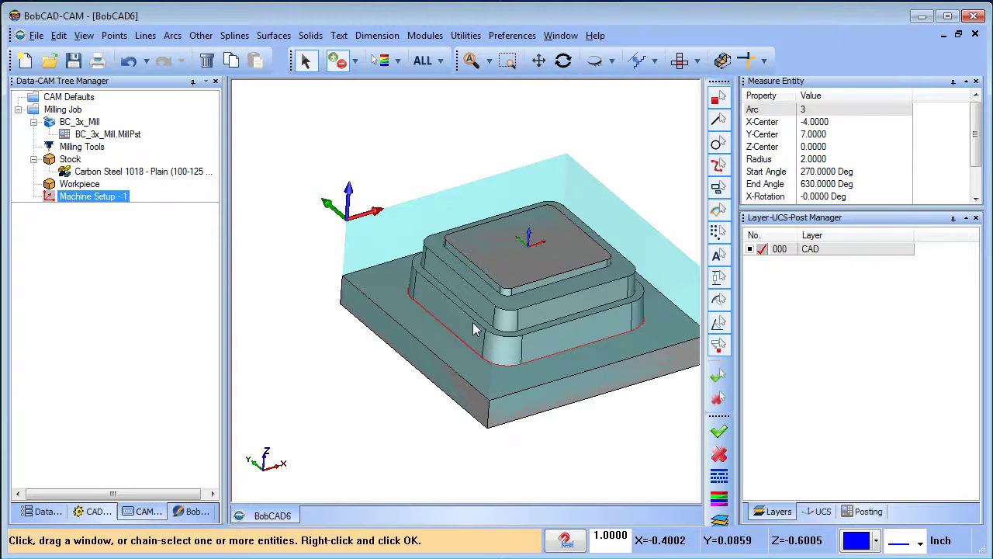
pyautogui.click(475, 329)
pyautogui.press('Return')
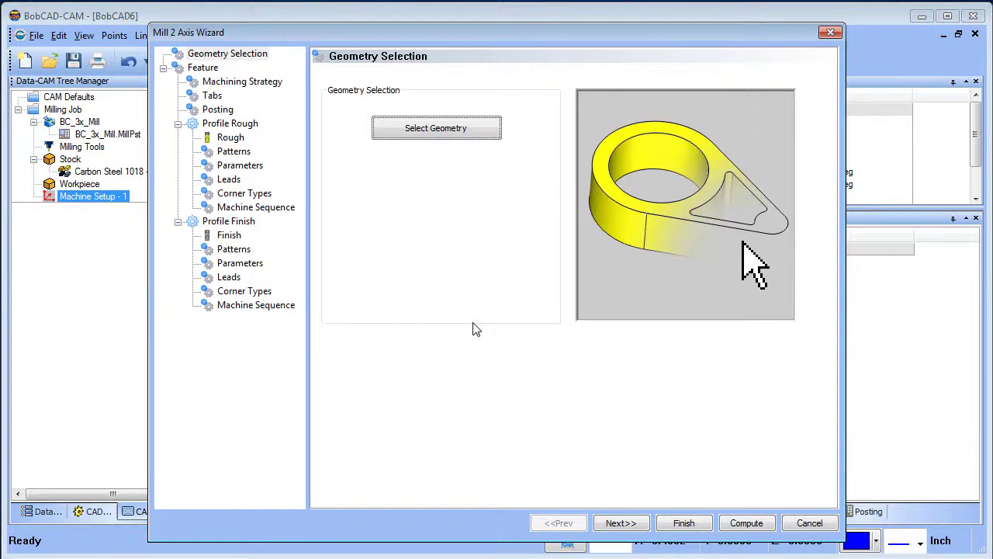
# - Set the feature Total Depth to 0.5000 by picking the part's bottom edge
pyautogui.click(620, 523)
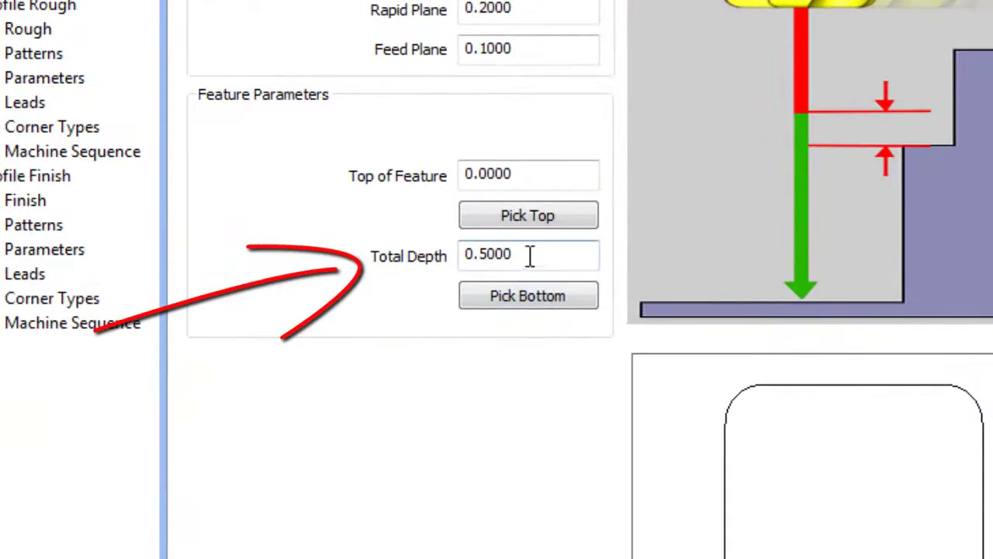
pyautogui.click(537, 259)
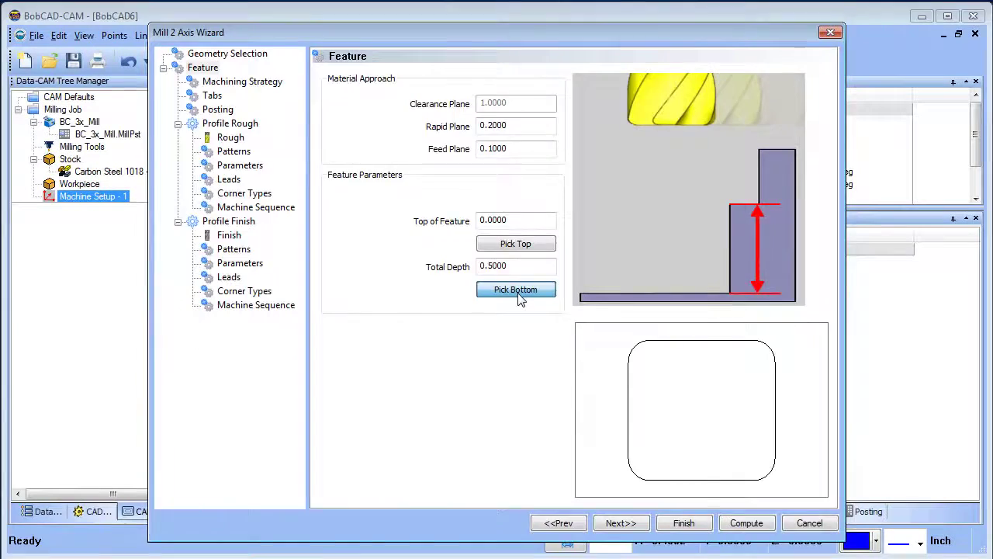
pyautogui.click(516, 290)
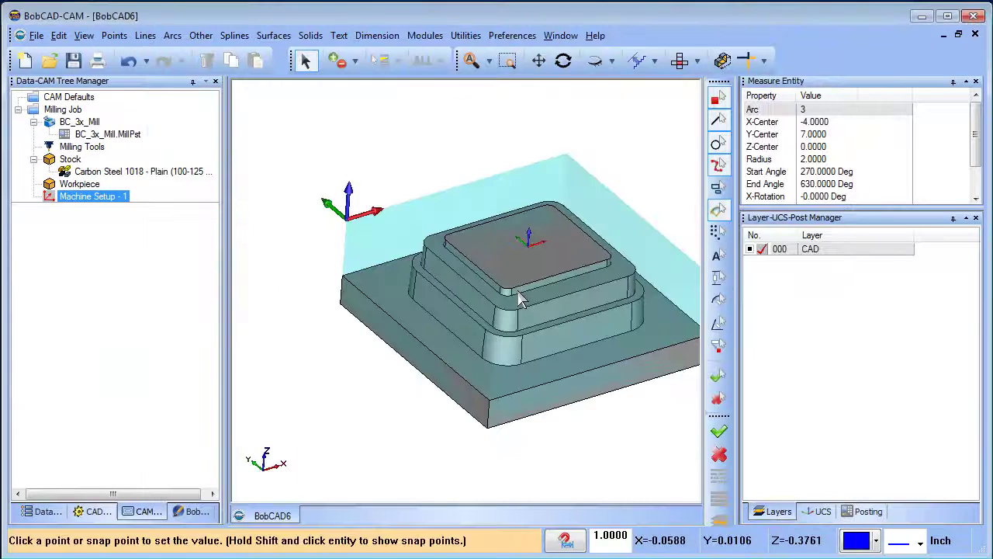
pyautogui.click(454, 337)
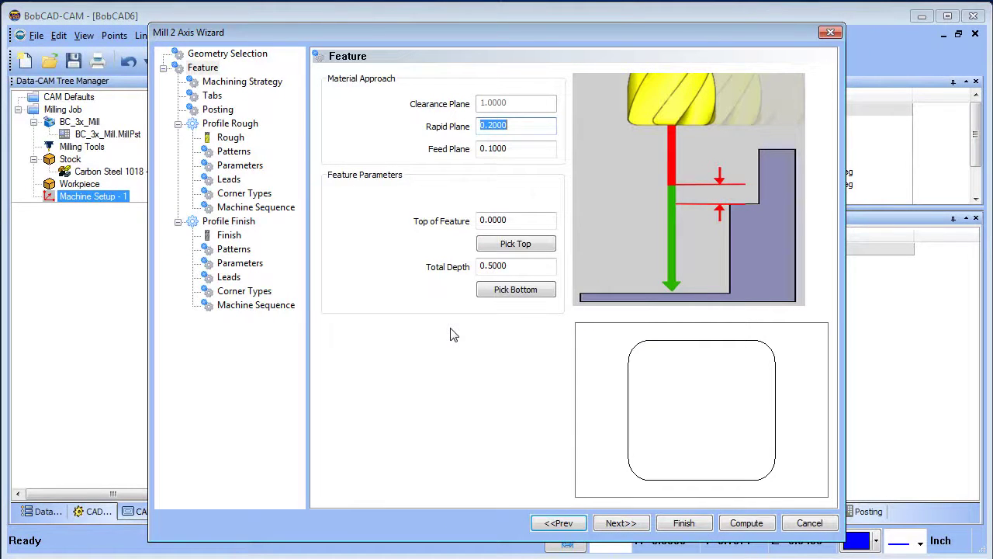
pyautogui.click(512, 290)
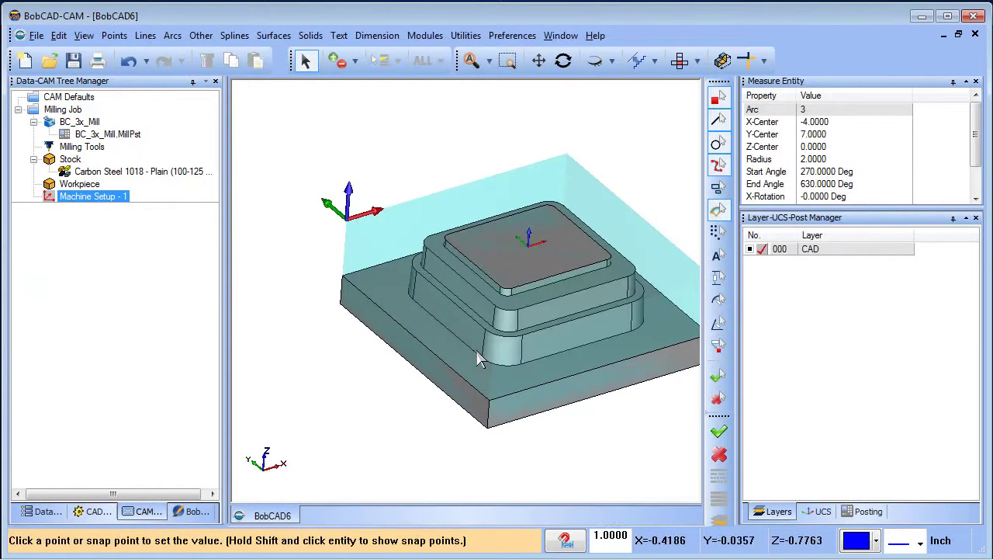
pyautogui.click(442, 392)
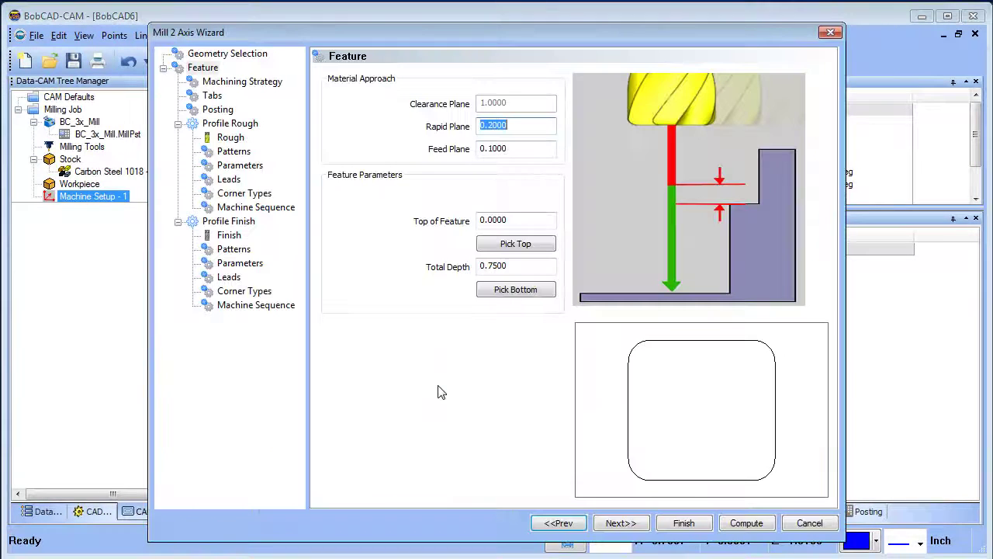
pyautogui.click(528, 294)
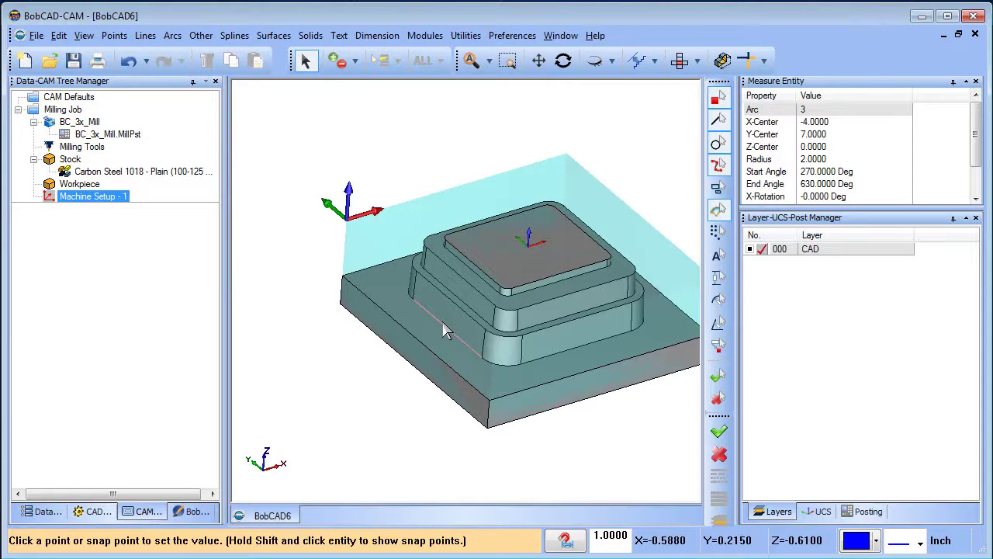
pyautogui.click(444, 332)
pyautogui.click(633, 524)
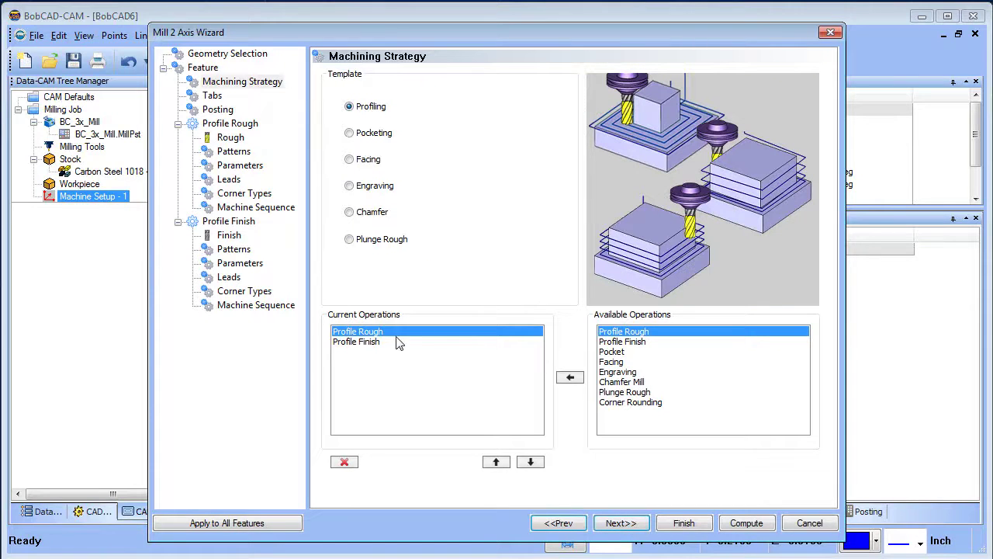
# - Review the Profile Rough and Profile Finish operations, leaving tabs off and posting at defaults
pyautogui.click(370, 344)
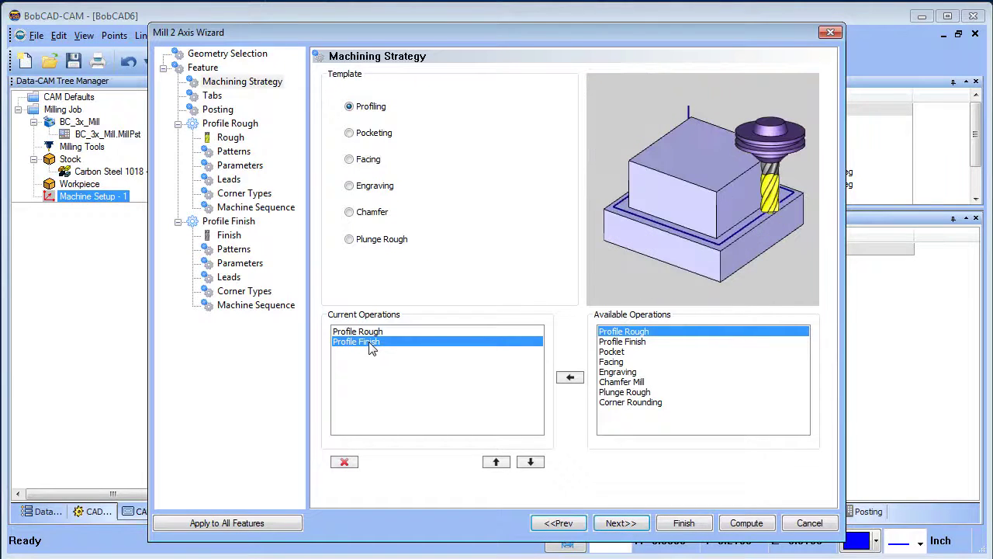
pyautogui.click(373, 333)
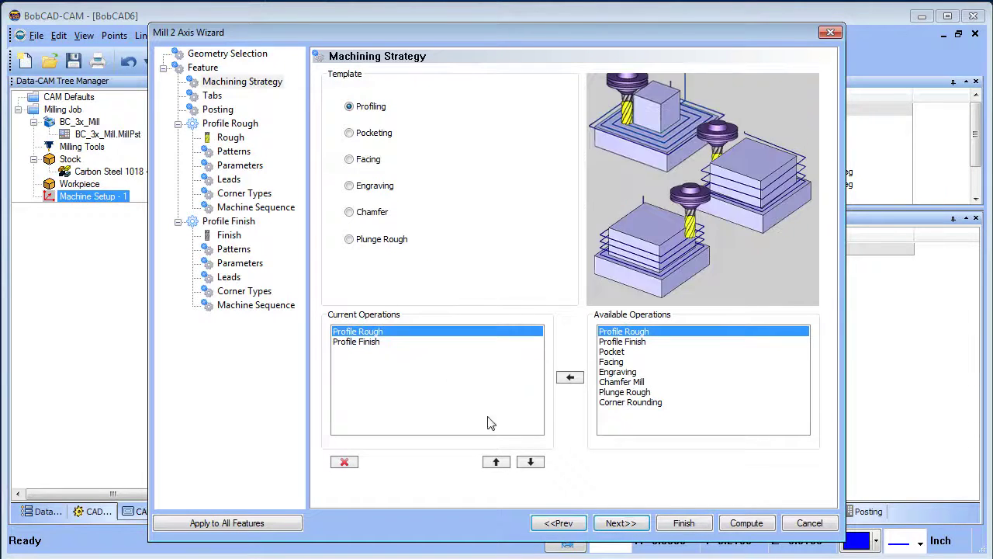
pyautogui.click(618, 525)
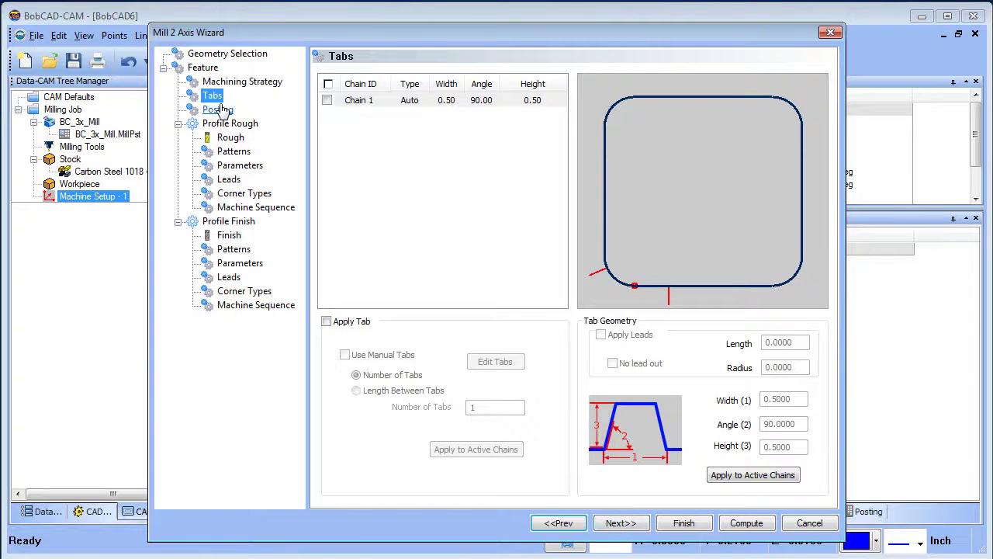
pyautogui.click(242, 82)
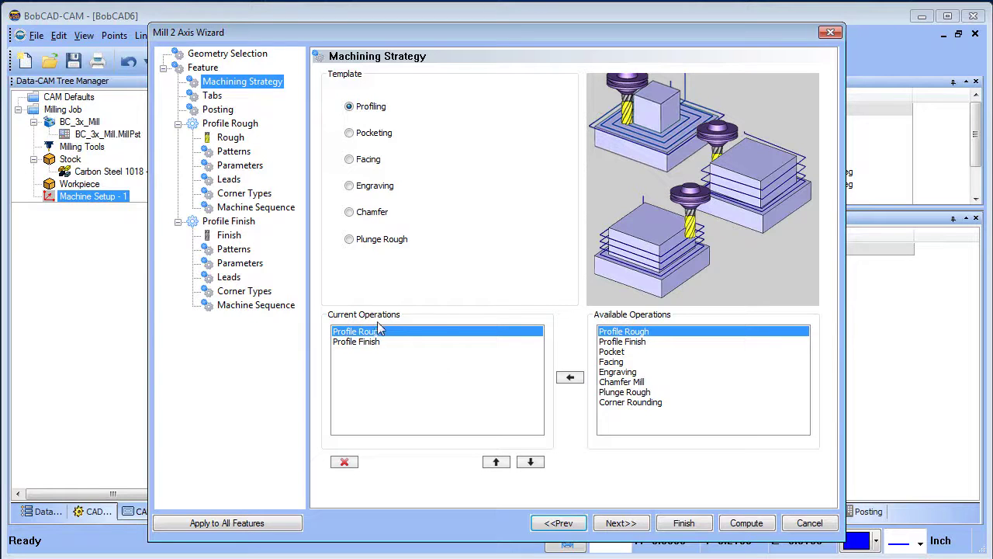
pyautogui.click(370, 346)
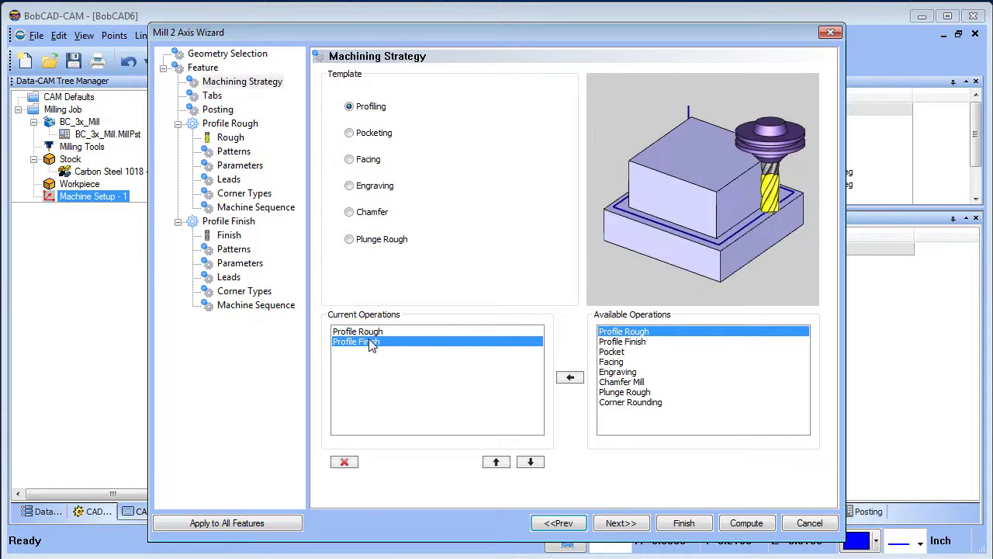
pyautogui.click(620, 523)
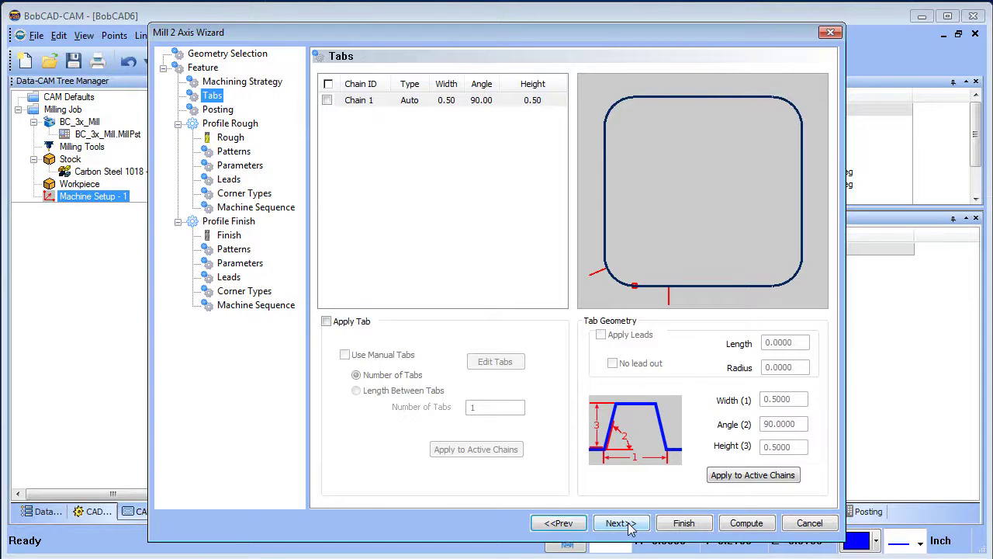
pyautogui.click(621, 523)
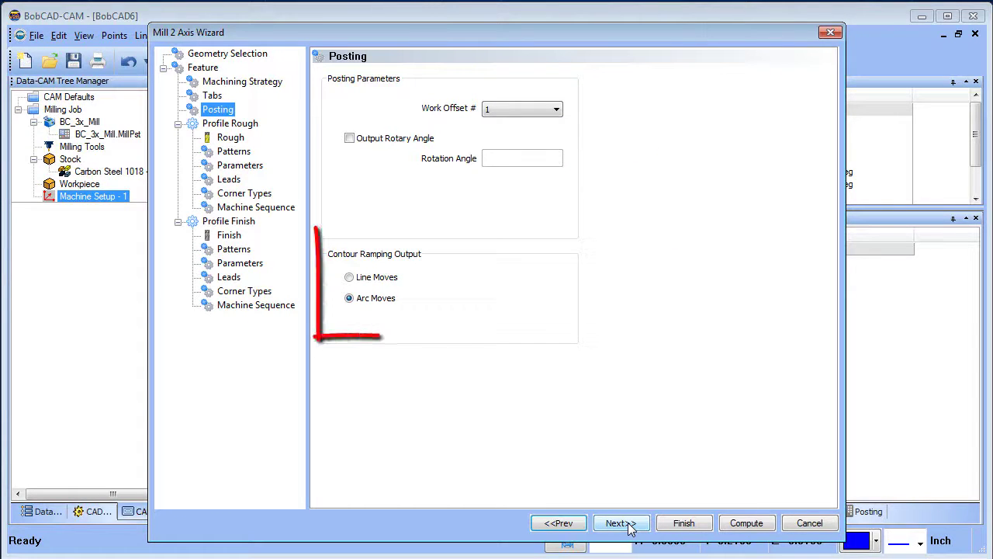
pyautogui.click(618, 523)
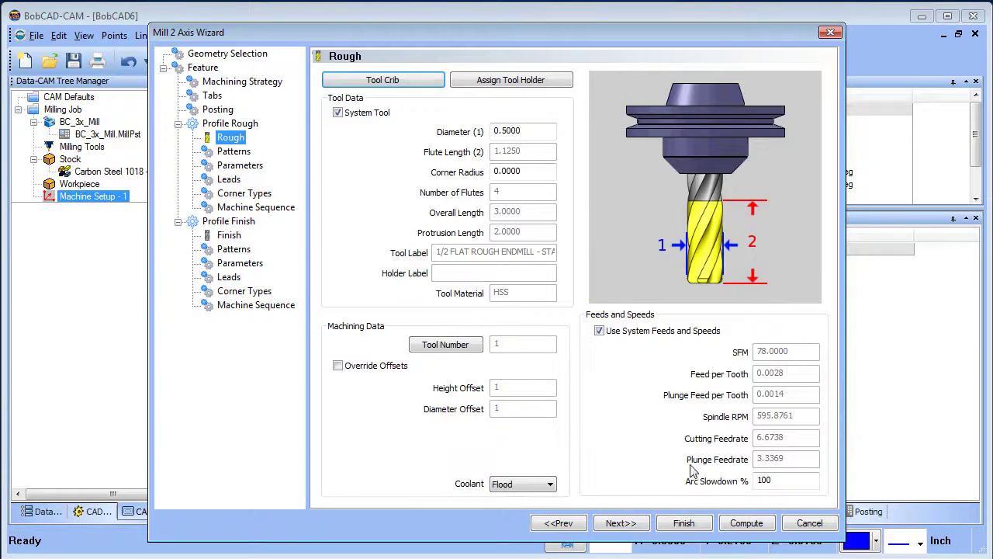
# - Set the rough pattern to Side Roughing with .25 stock remaining and 2 passes
pyautogui.click(630, 525)
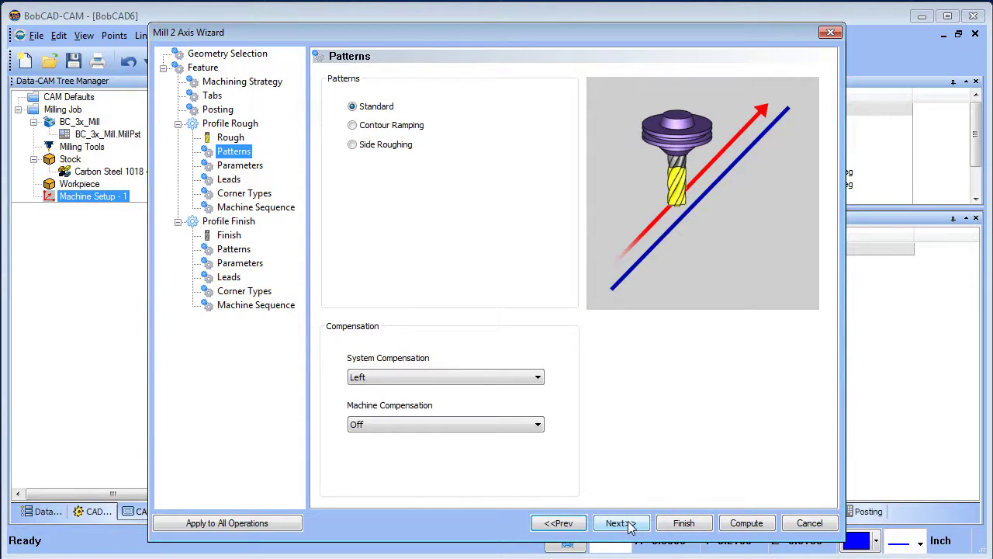
pyautogui.click(352, 146)
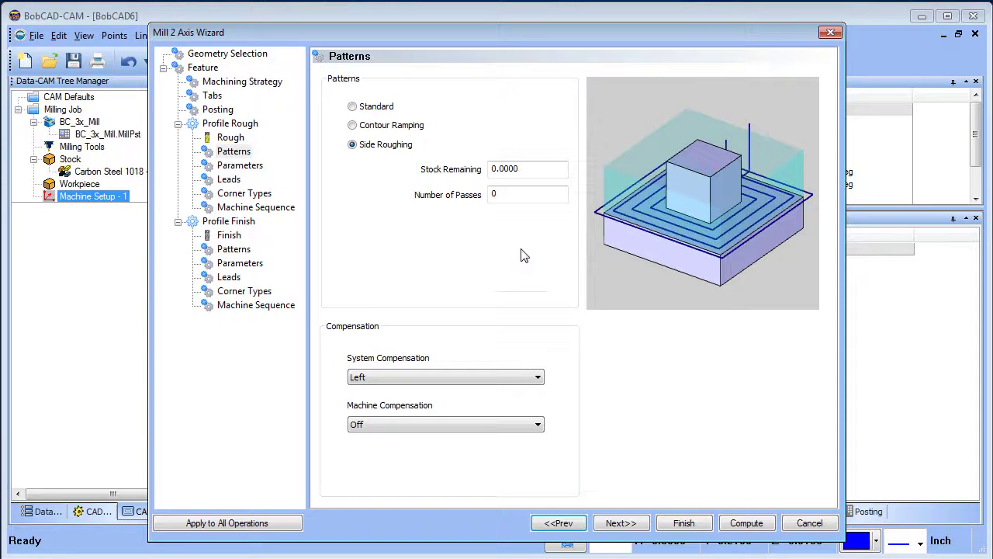
pyautogui.doubleClick(520, 168)
pyautogui.write('.25')
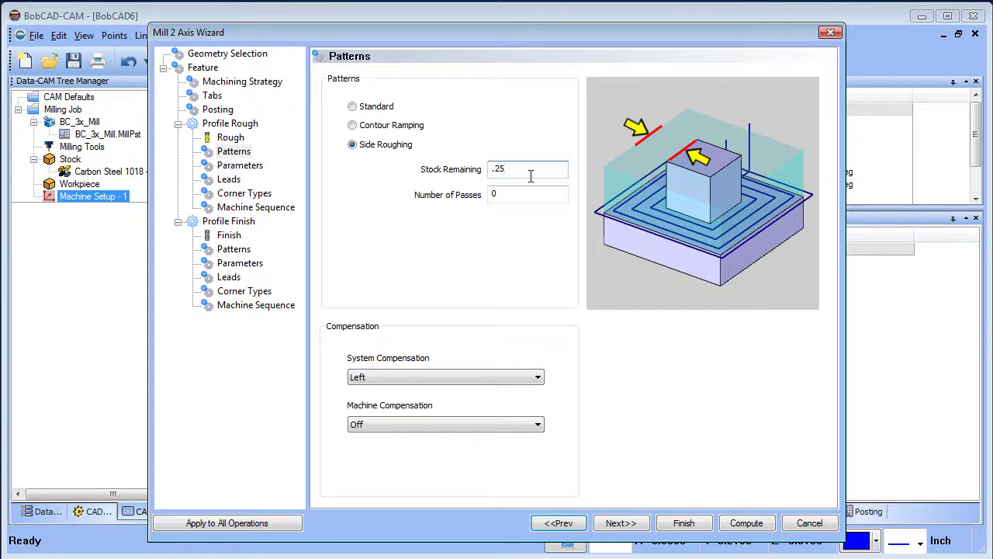
pyautogui.click(529, 197)
pyautogui.write('2')
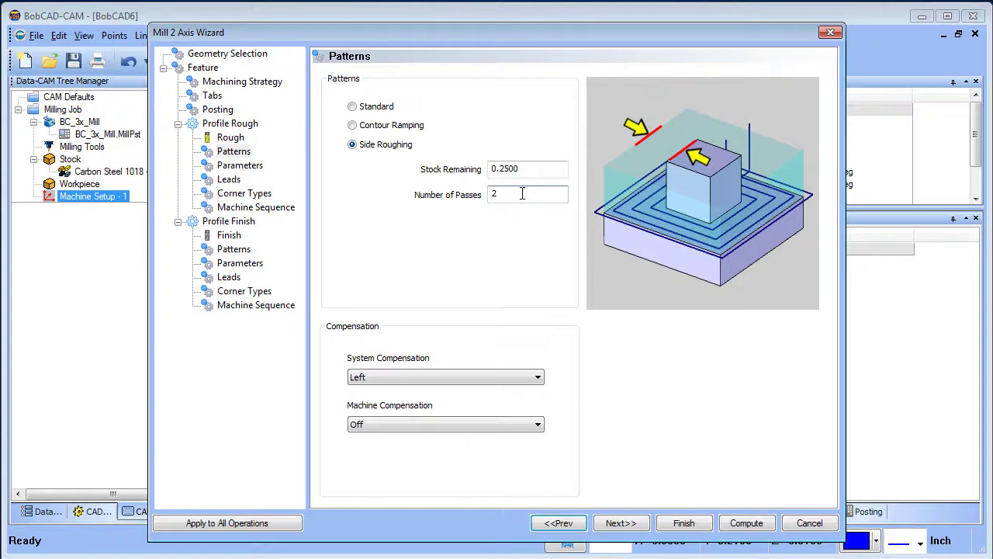
pyautogui.click(621, 523)
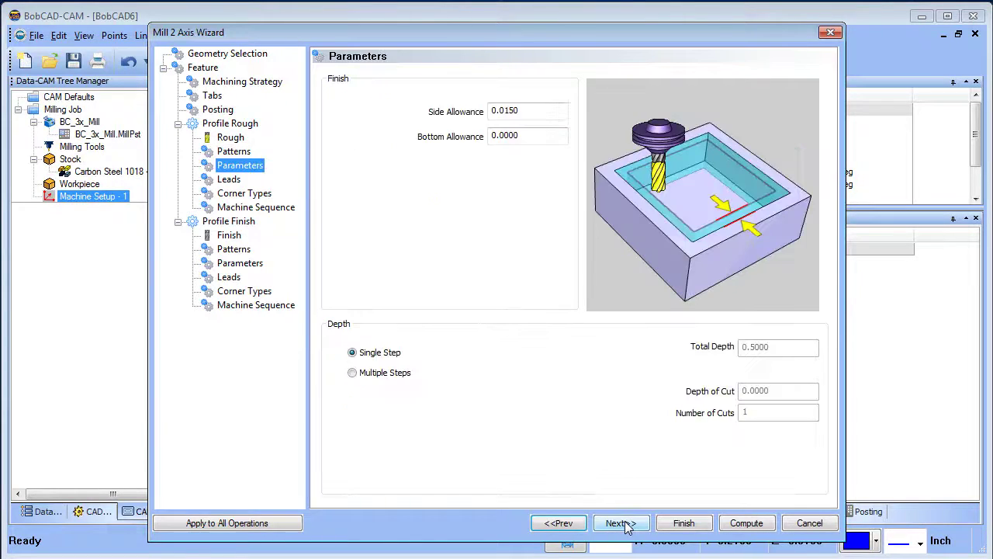
# - Set the rough profile to cut its depth in multiple 0.25-deep steps
pyautogui.click(537, 113)
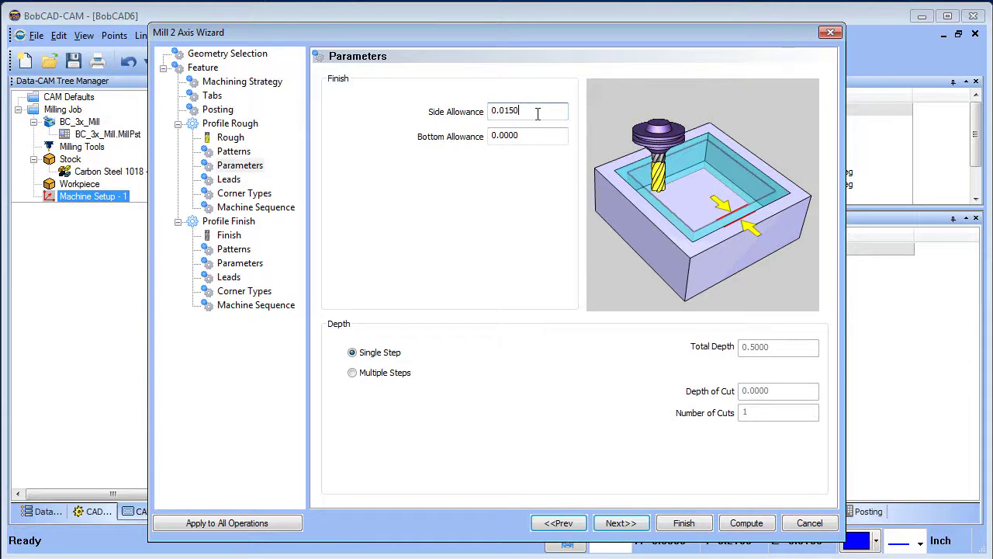
pyautogui.click(621, 524)
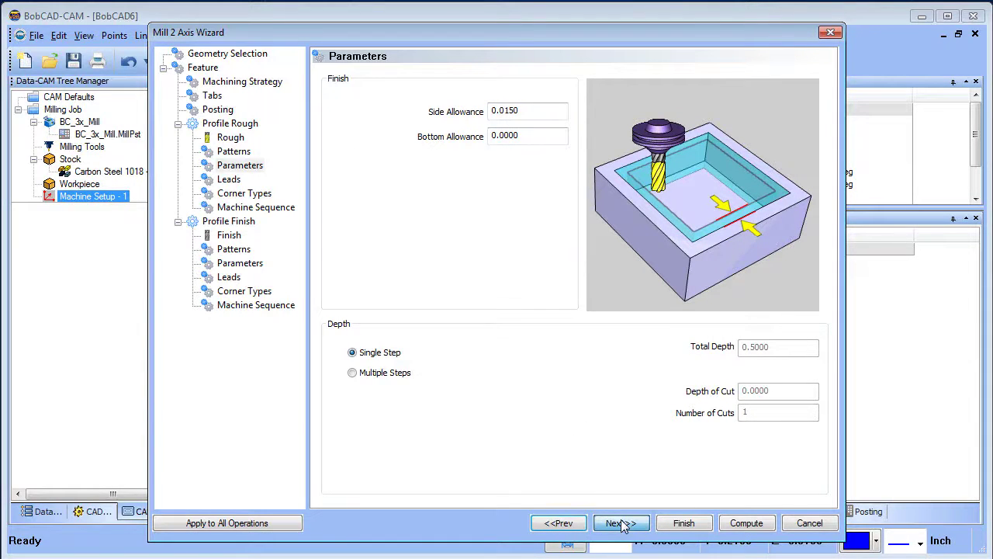
pyautogui.click(361, 373)
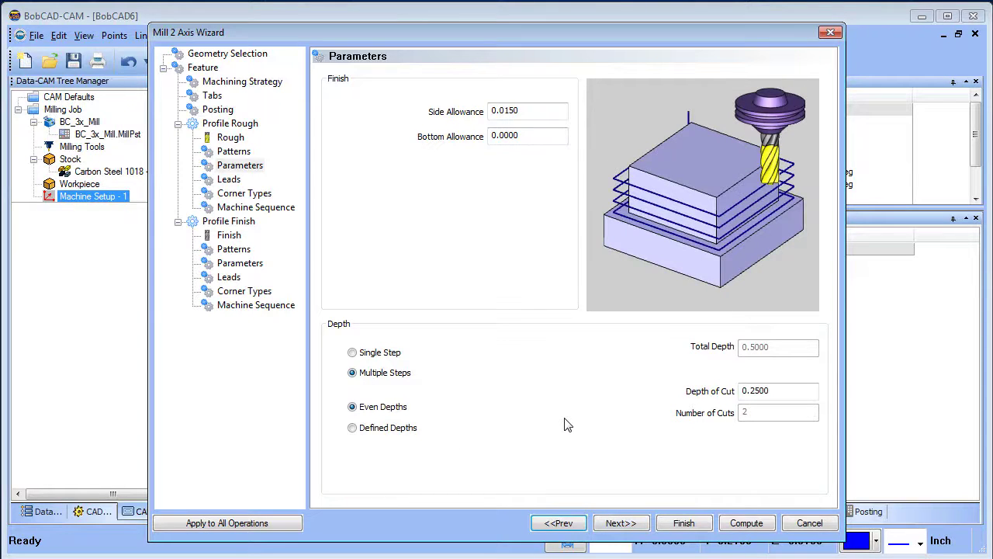
pyautogui.click(627, 524)
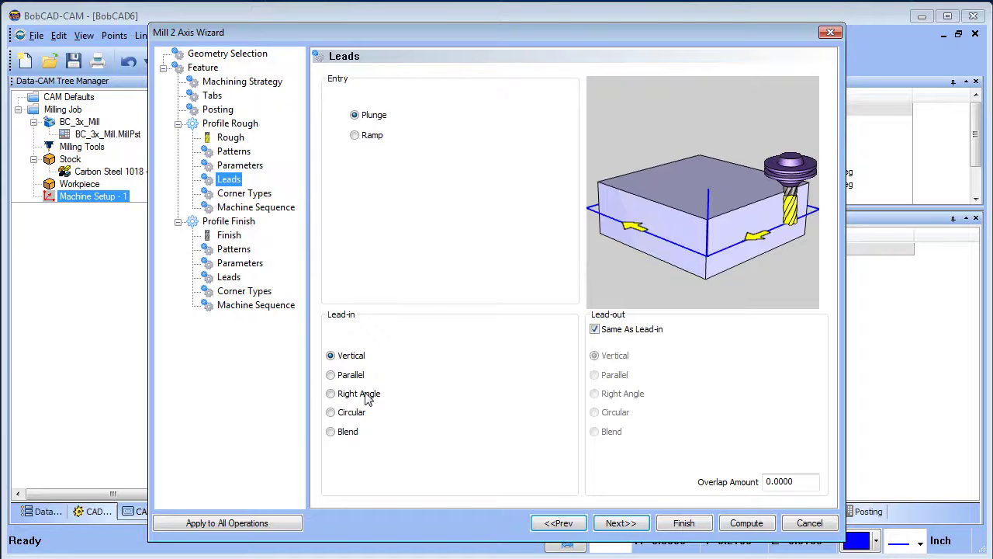
# - Use a Blend lead-in with 0.1 length and 0.1 radius, applied to all operations
pyautogui.click(332, 432)
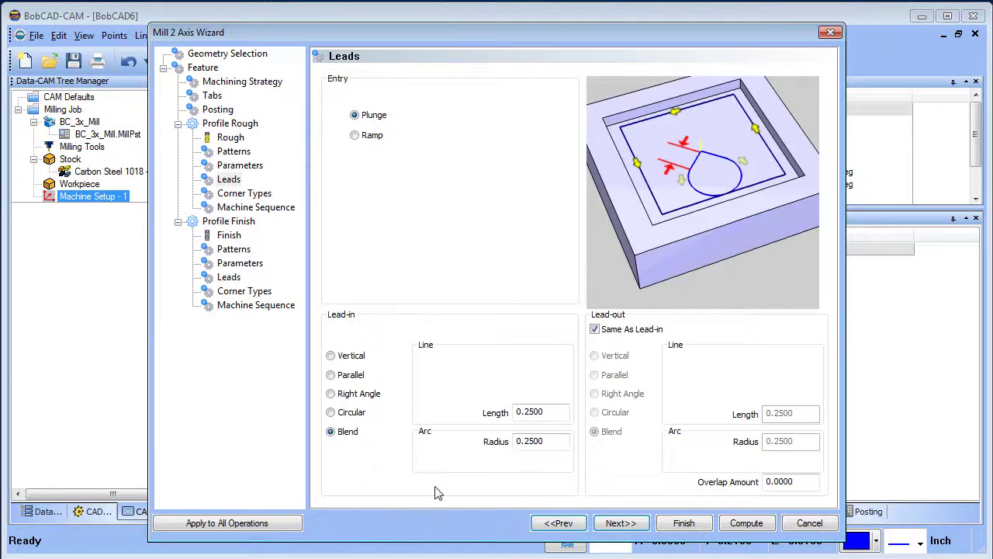
pyautogui.doubleClick(548, 414)
pyautogui.write('.1')
pyautogui.press('Tab')
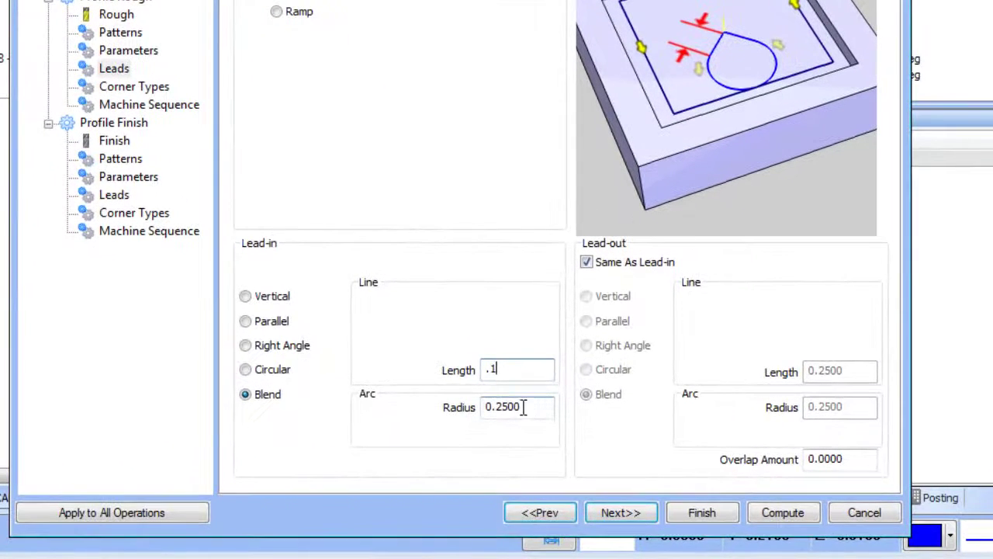
pyautogui.write('.1')
pyautogui.click(526, 370)
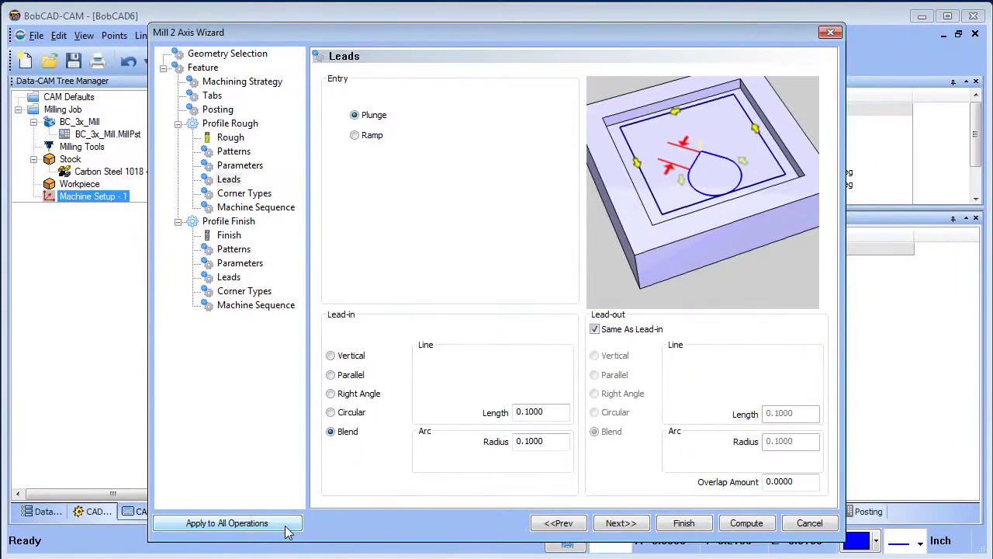
pyautogui.click(286, 528)
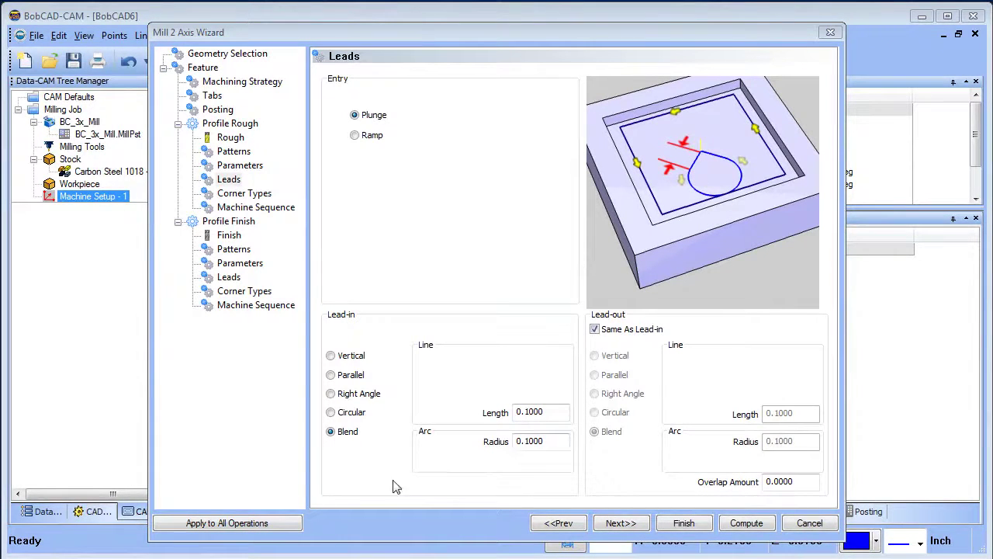
# - Keep sharp corner types and Closest machine sequencing for the rough pass, reaching the finish tool page
pyautogui.click(621, 524)
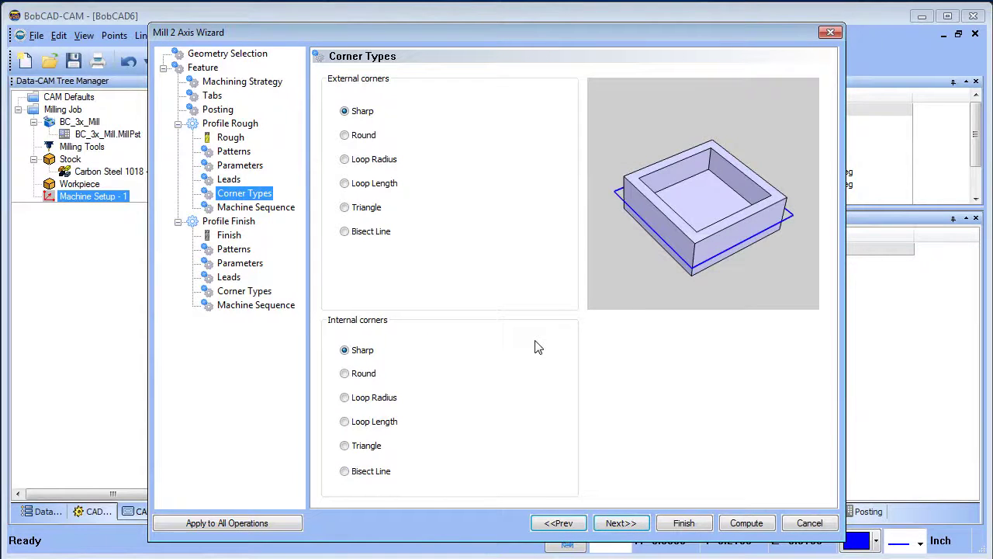
pyautogui.click(622, 524)
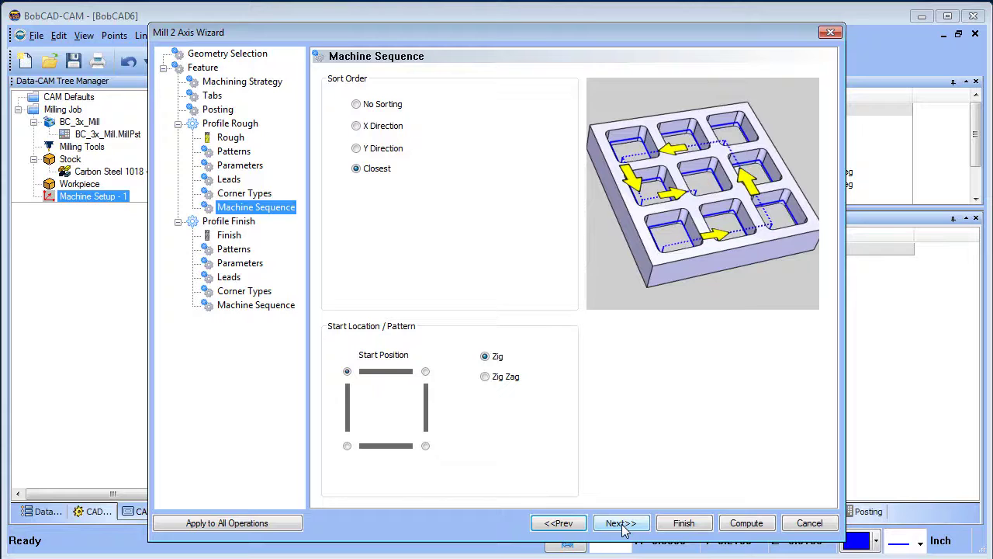
pyautogui.click(621, 524)
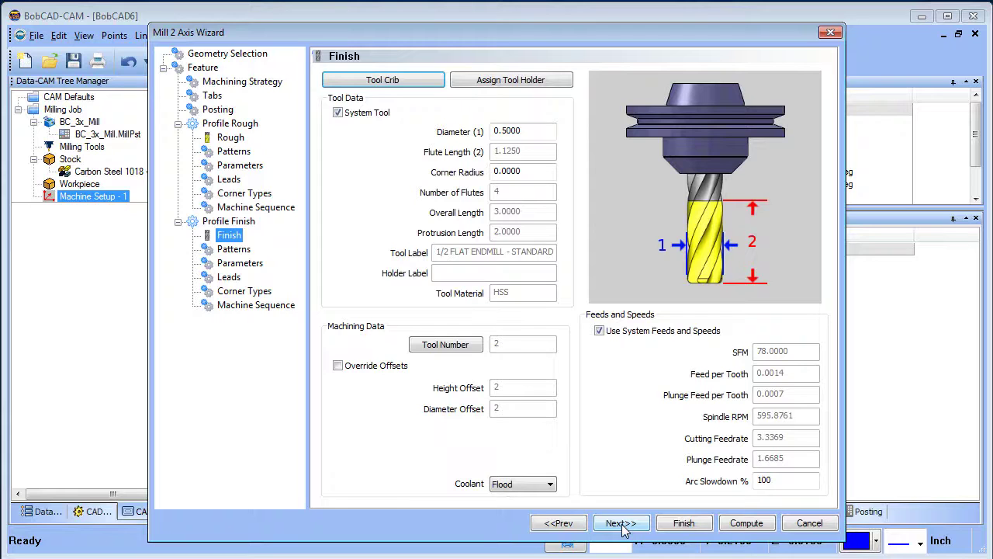
# - Load tool 520, the .1875D - 8DEG - FLAT BOTTOM TAPER, from the TAPERED library for finishing
pyautogui.click(419, 82)
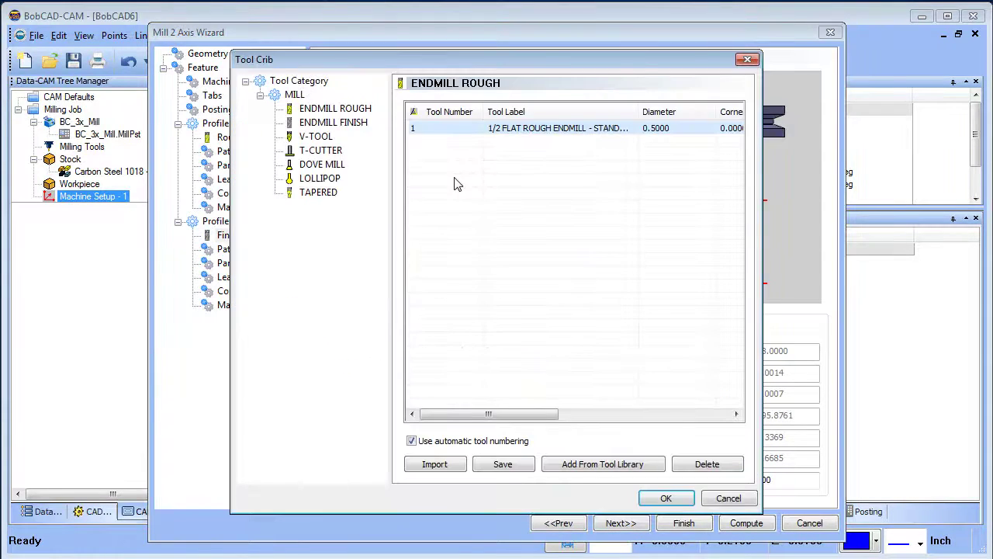
pyautogui.click(322, 193)
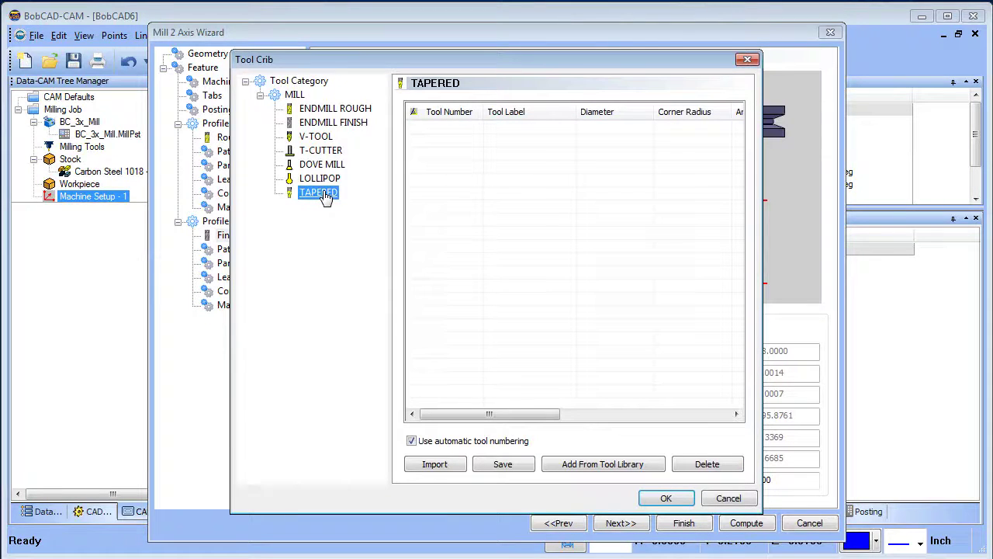
pyautogui.click(621, 470)
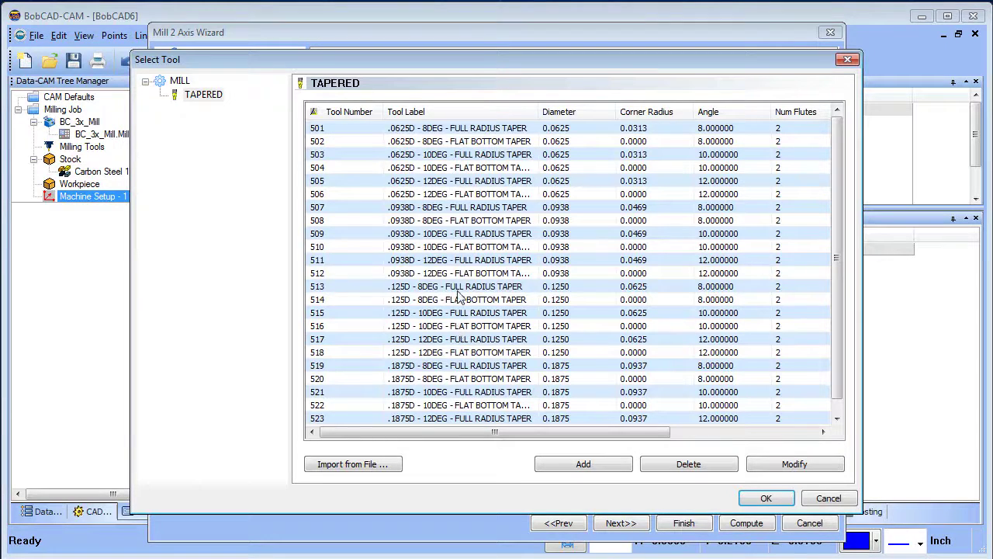
pyautogui.scroll(-1, 452, 380)
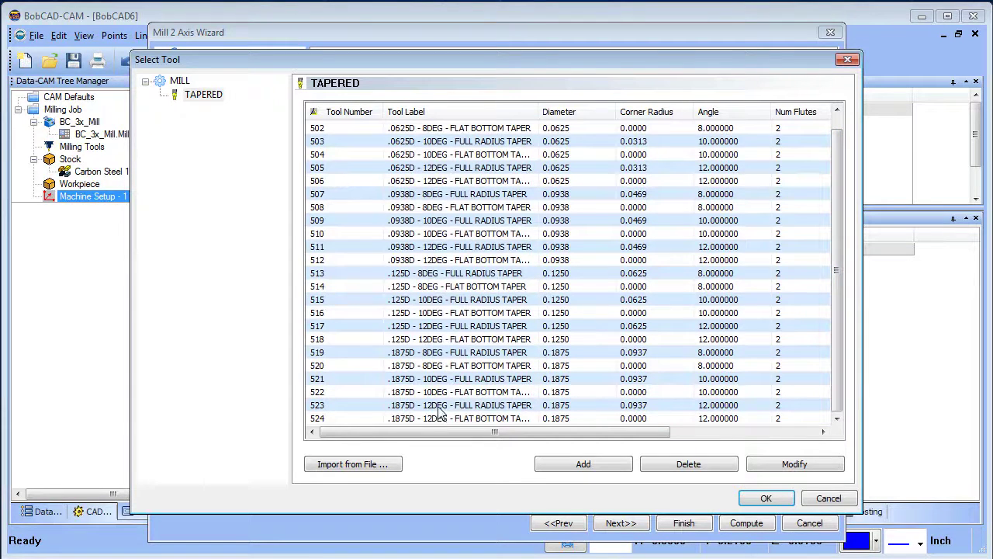
pyautogui.click(505, 370)
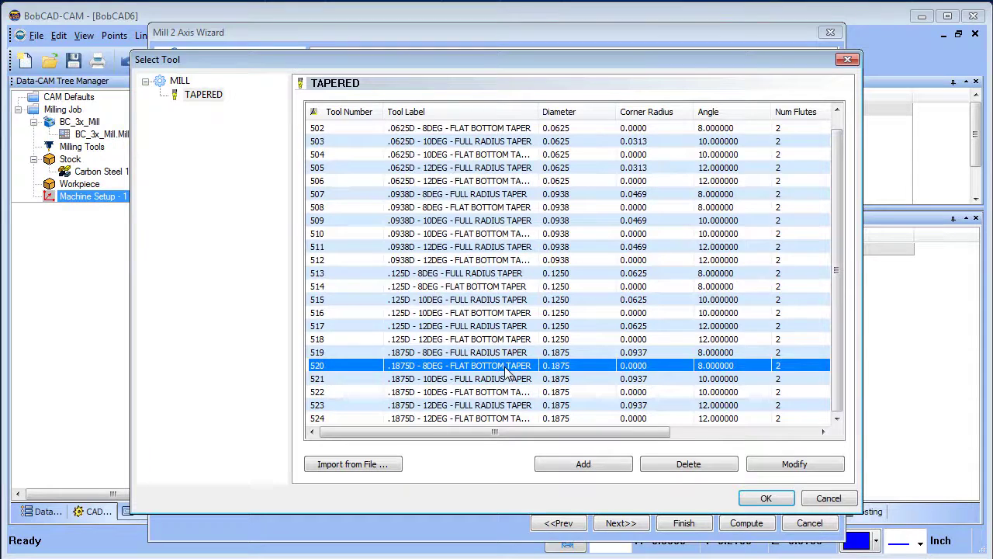
pyautogui.click(762, 499)
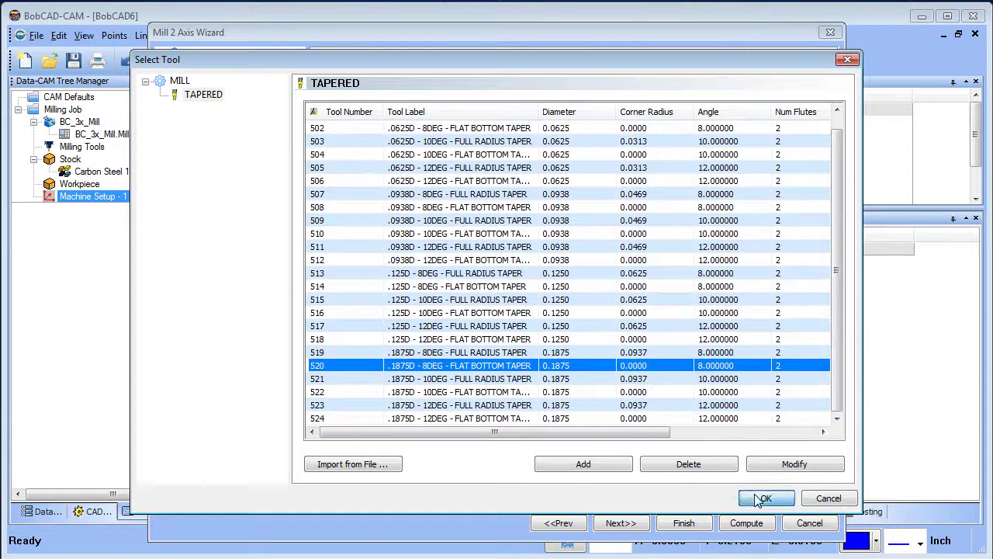
pyautogui.click(661, 497)
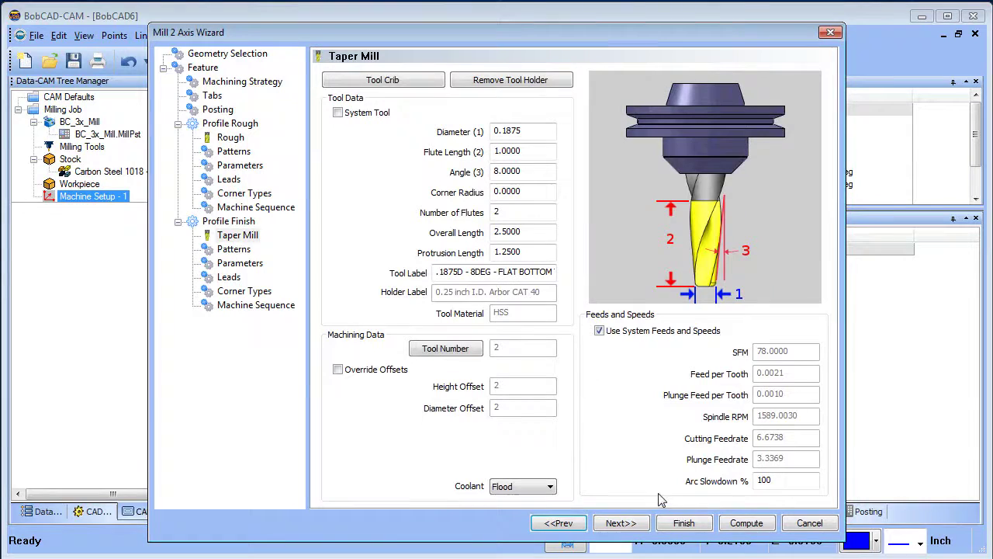
# - Set the taper mill's angle to 3 degrees
pyautogui.doubleClick(537, 170)
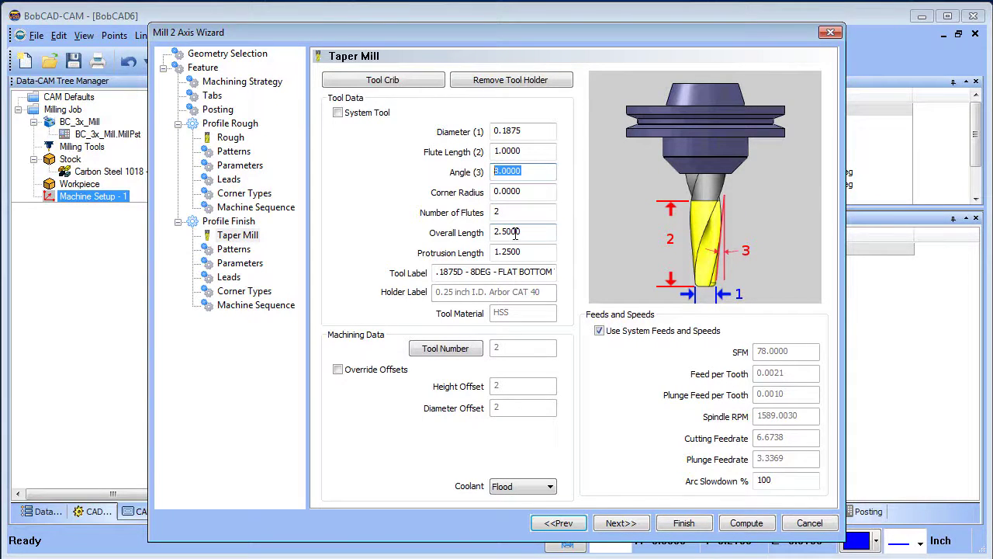
pyautogui.write('3')
pyautogui.click(534, 150)
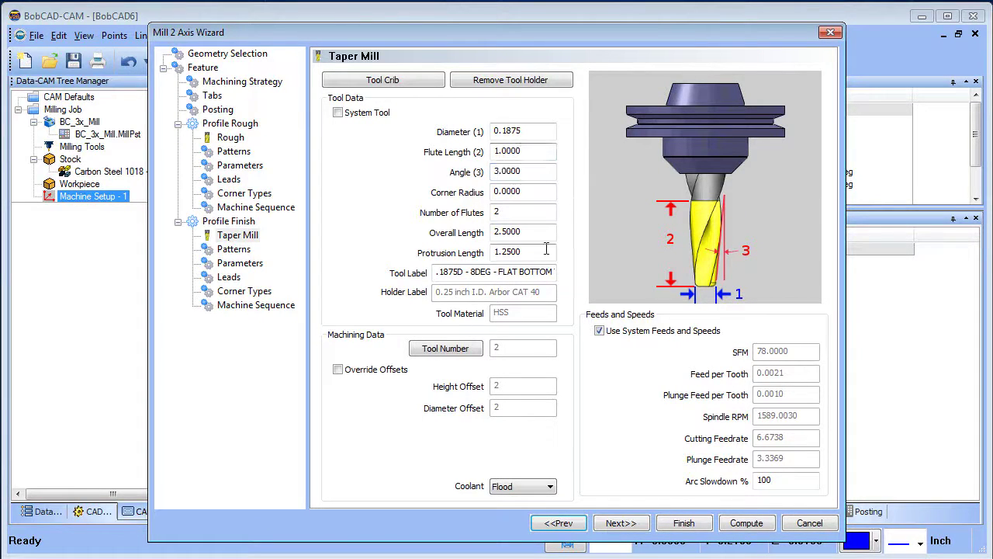
# - Review the finish patterns, parameters, leads and corner types through to Machine Sequence (Closest, Zig)
pyautogui.click(621, 524)
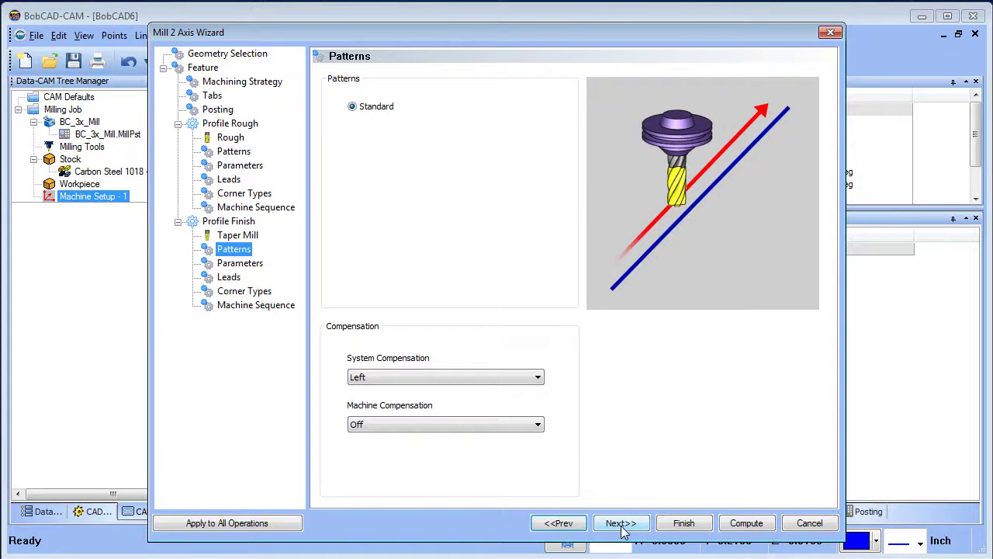
pyautogui.click(621, 524)
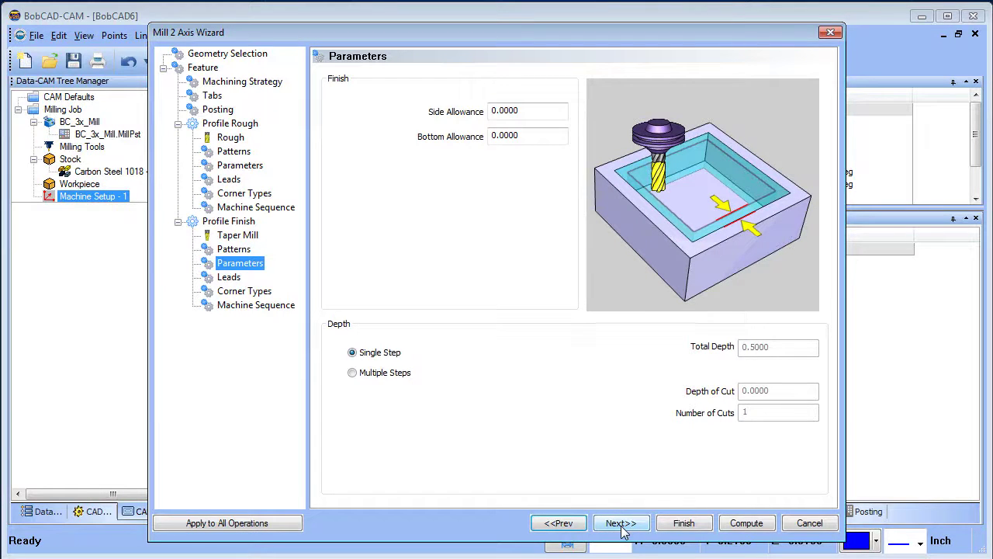
pyautogui.click(621, 524)
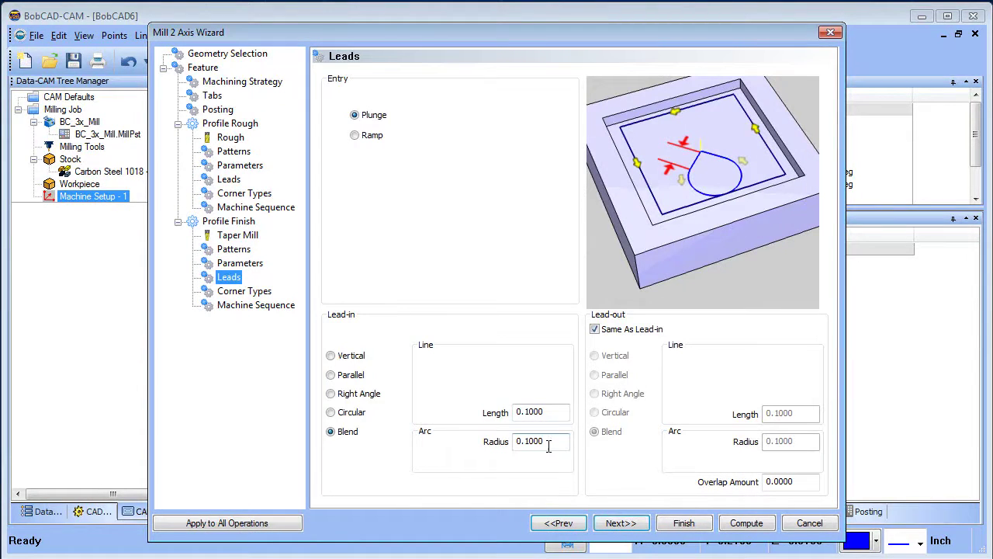
pyautogui.click(630, 524)
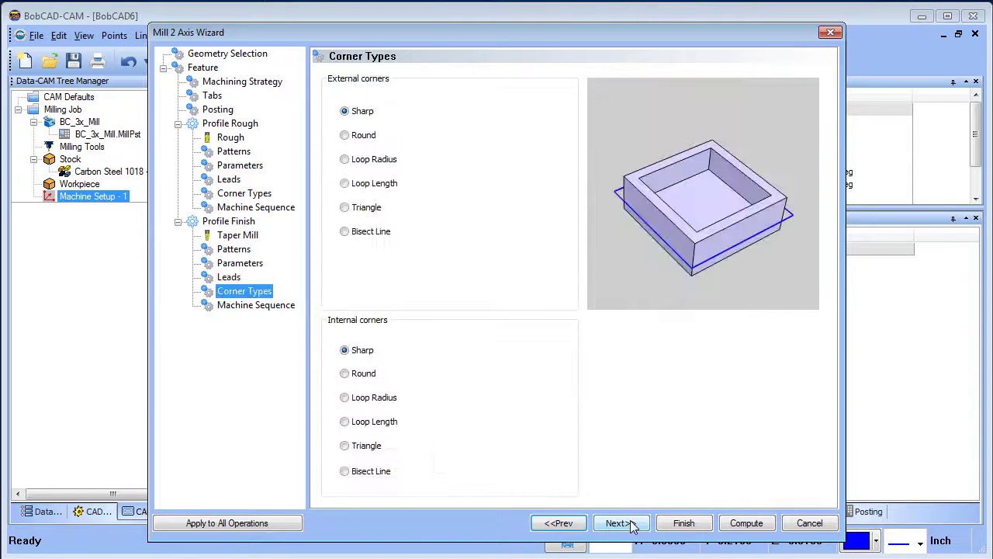
pyautogui.click(632, 525)
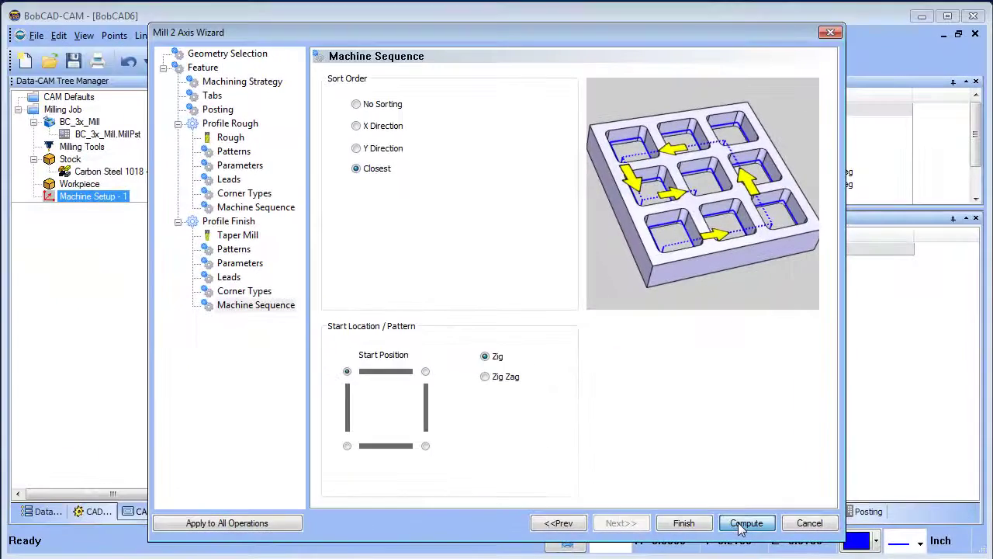
# - Compute the Profile Rough and Profile Finish operations and orbit the part to view it
pyautogui.click(552, 497)
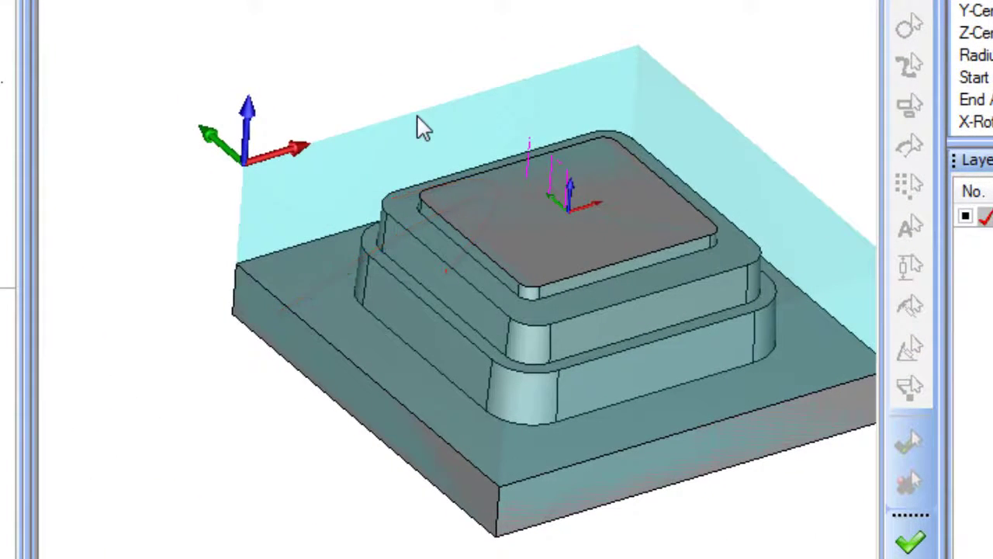
pyautogui.moveTo(600, 319)
pyautogui.mouseDown(button='middle')
pyautogui.moveTo(616, 377)
pyautogui.moveTo(610, 445)
pyautogui.moveTo(621, 337)
pyautogui.moveTo(608, 323)
pyautogui.mouseUp(button='middle')
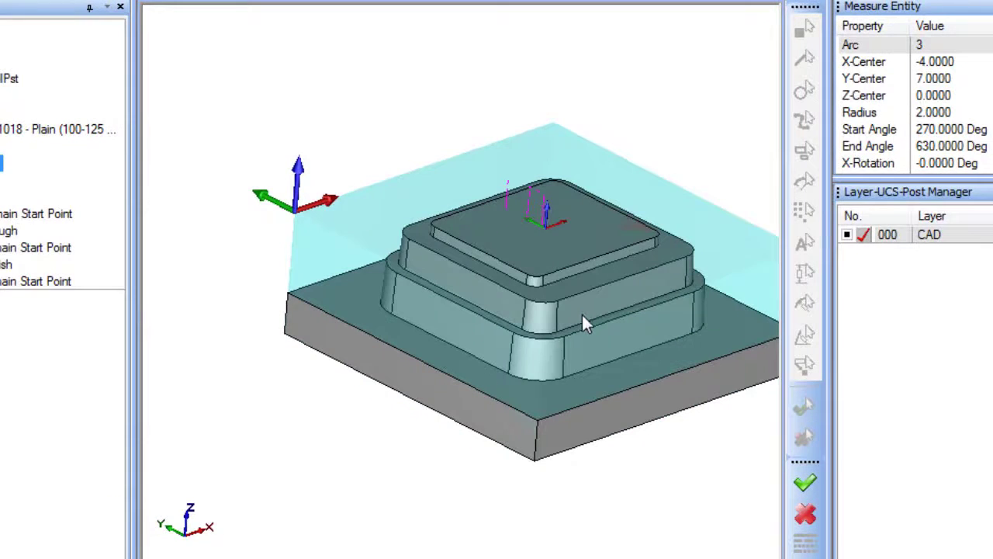
pyautogui.moveTo(538, 379); pyautogui.dragTo(529, 385, button='middle')
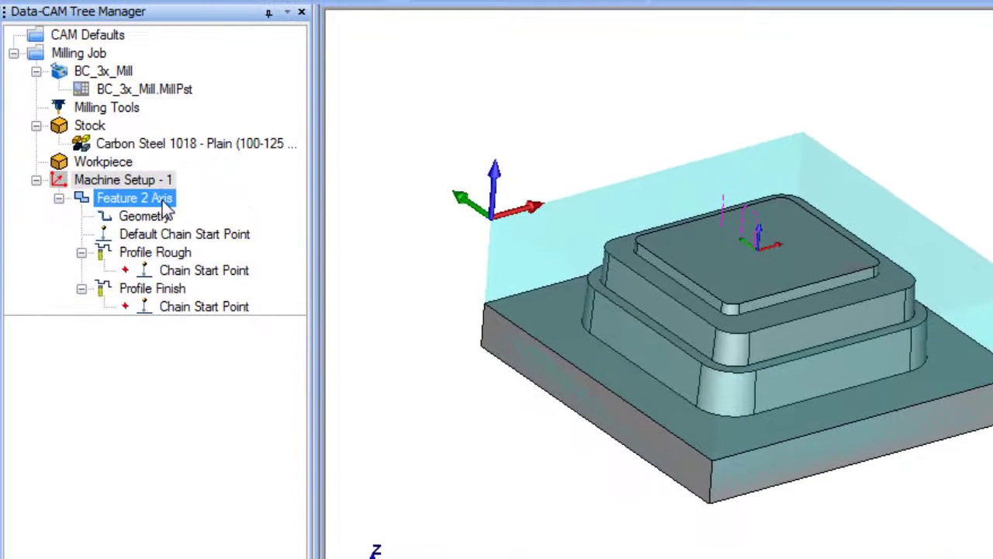
# - Select the Feature 2 Axis, Geometry and Default Chain Start Point entries in the CAM tree
pyautogui.click(1, 213)
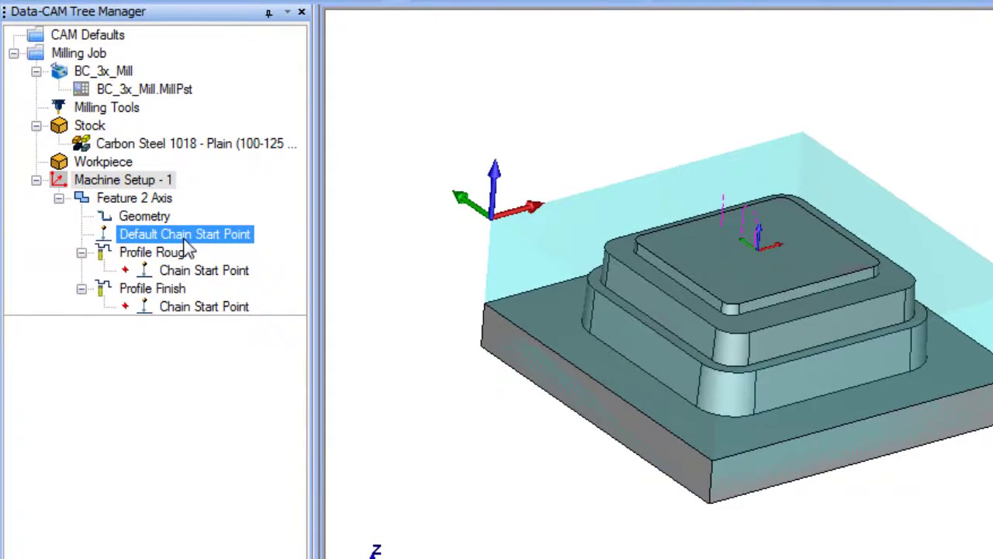
pyautogui.click(164, 199)
pyautogui.click(147, 217)
pyautogui.click(132, 233)
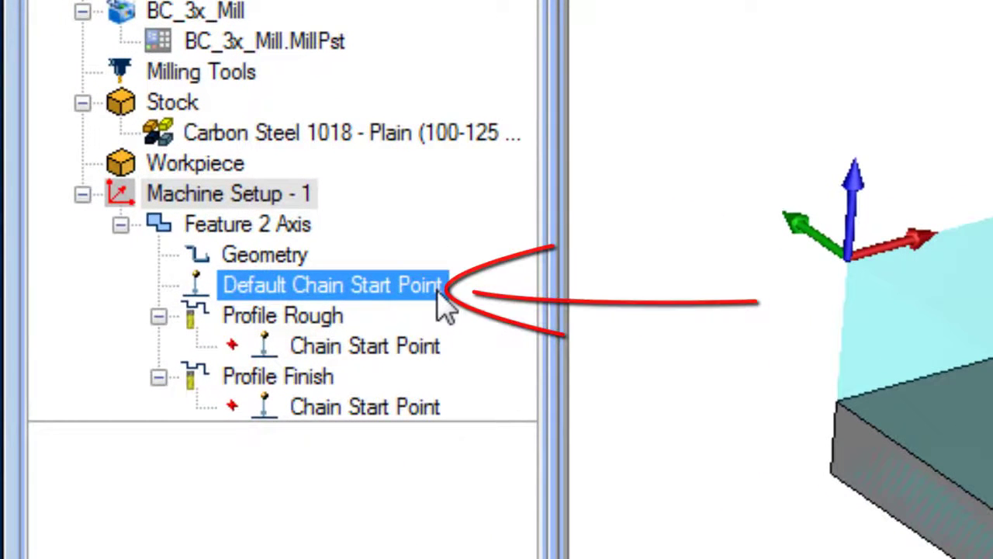
# - Modify the Default Chain Start Point, placing it at the left corner of the red profile contour
pyautogui.rightClick(438, 295)
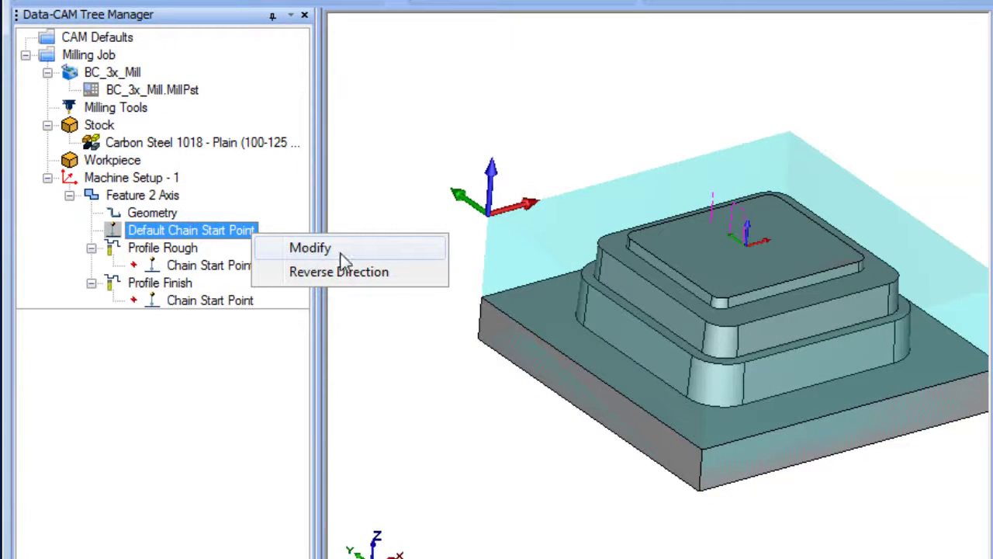
pyautogui.click(342, 252)
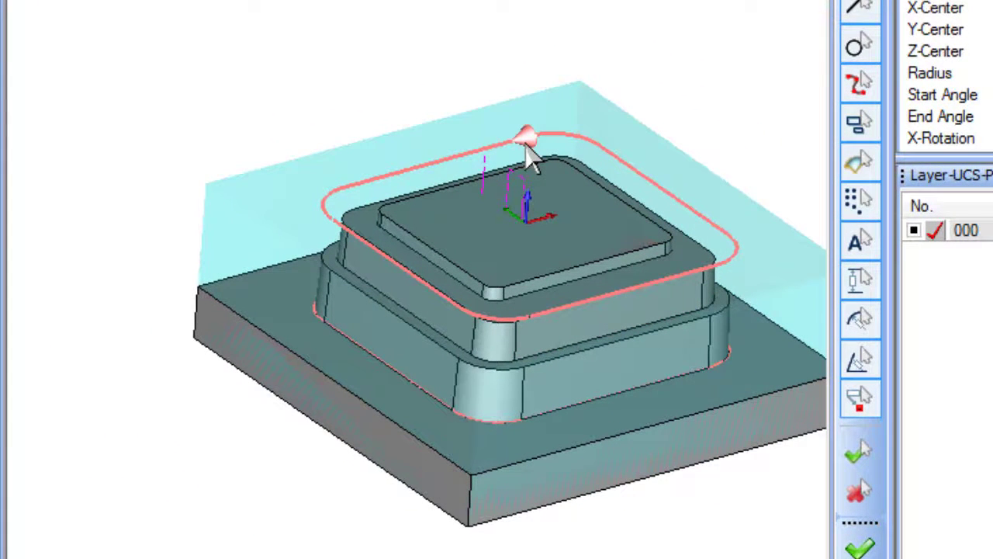
pyautogui.click(330, 215)
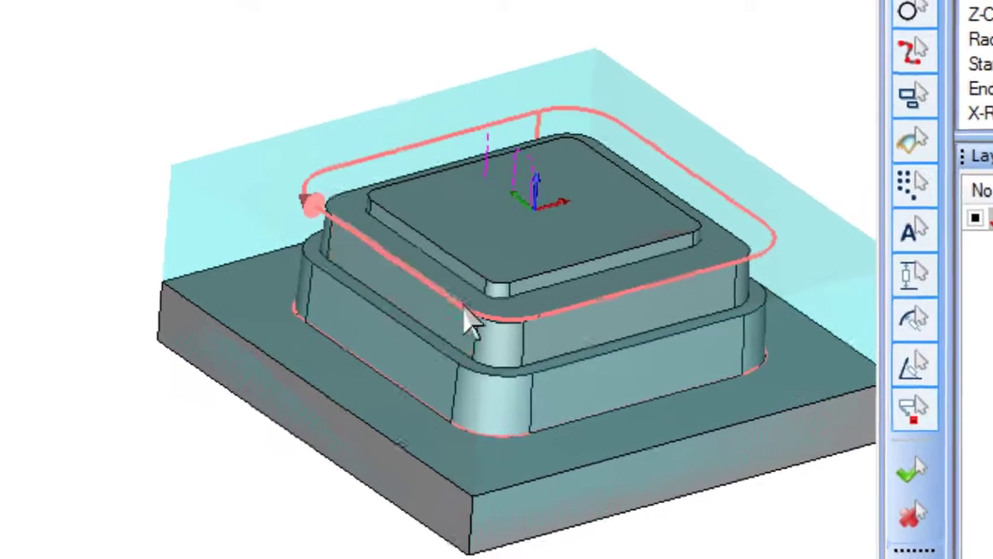
pyautogui.click(464, 312)
pyautogui.click(388, 259)
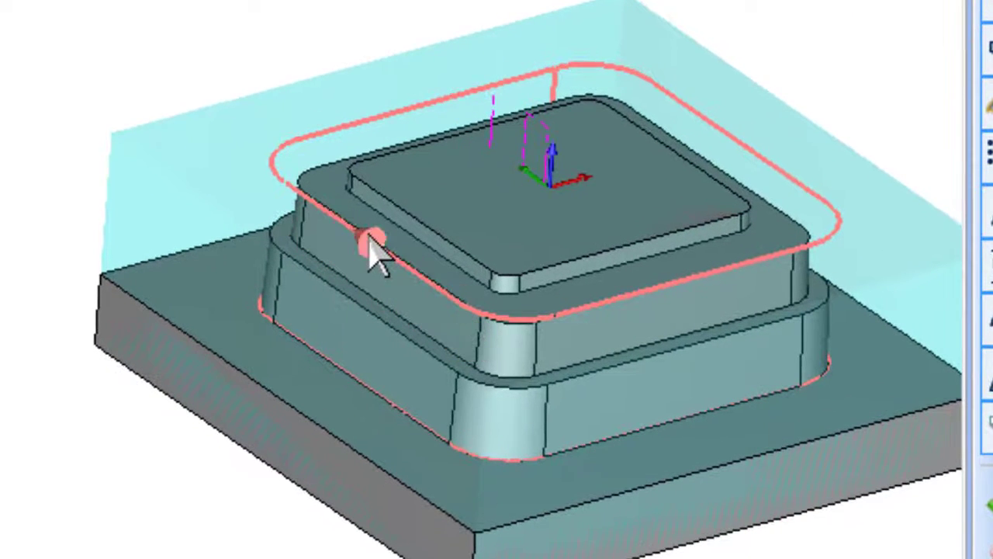
pyautogui.click(470, 340)
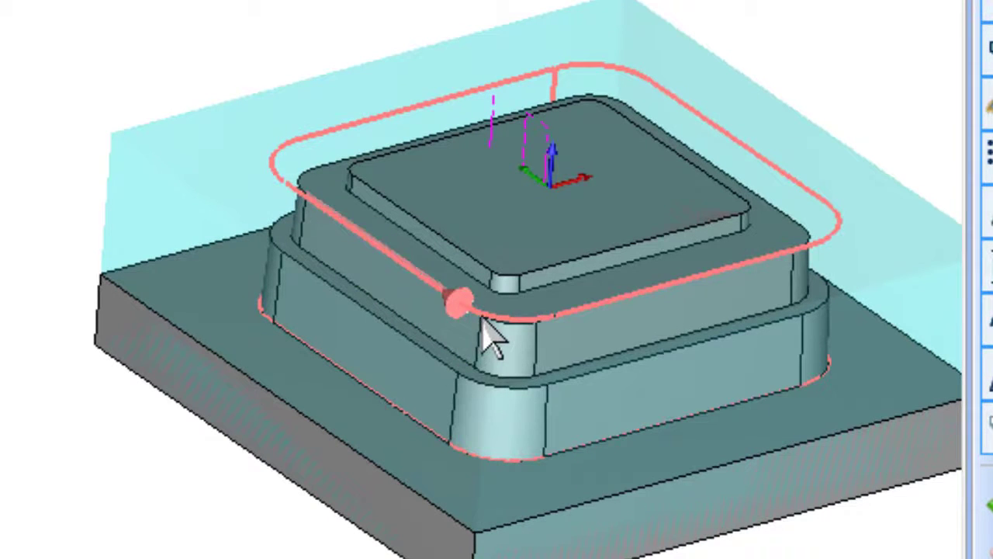
pyautogui.click(501, 335)
pyautogui.click(552, 332)
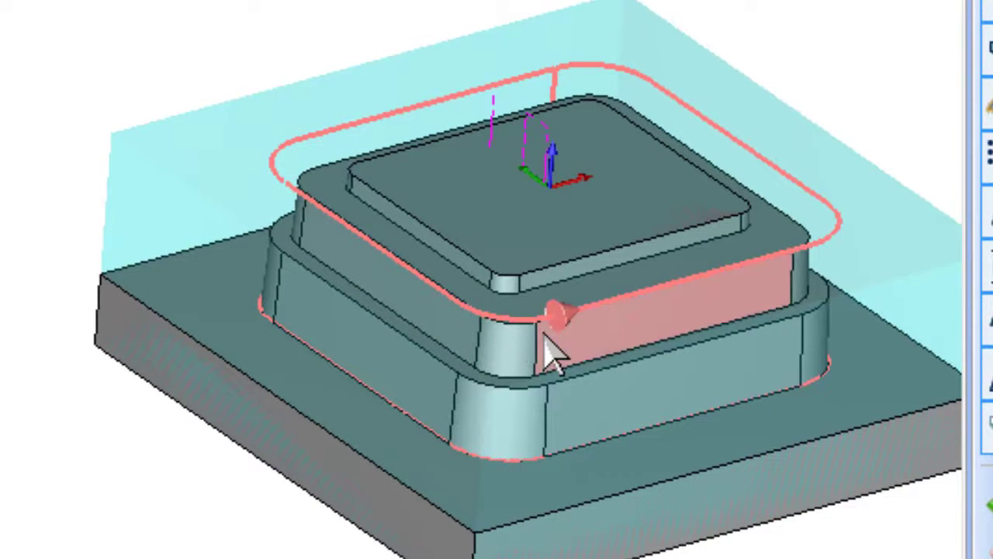
pyautogui.click(299, 244)
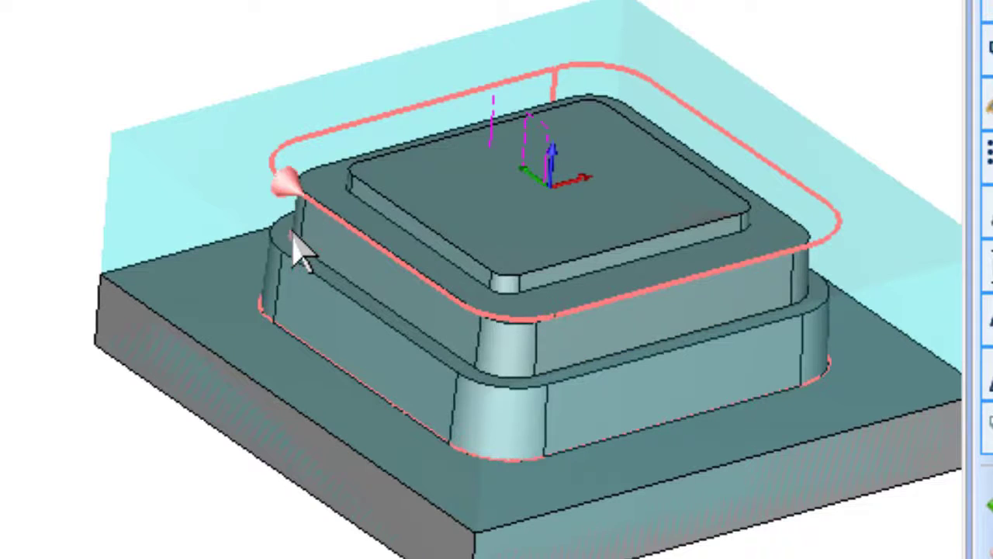
pyautogui.click(297, 205)
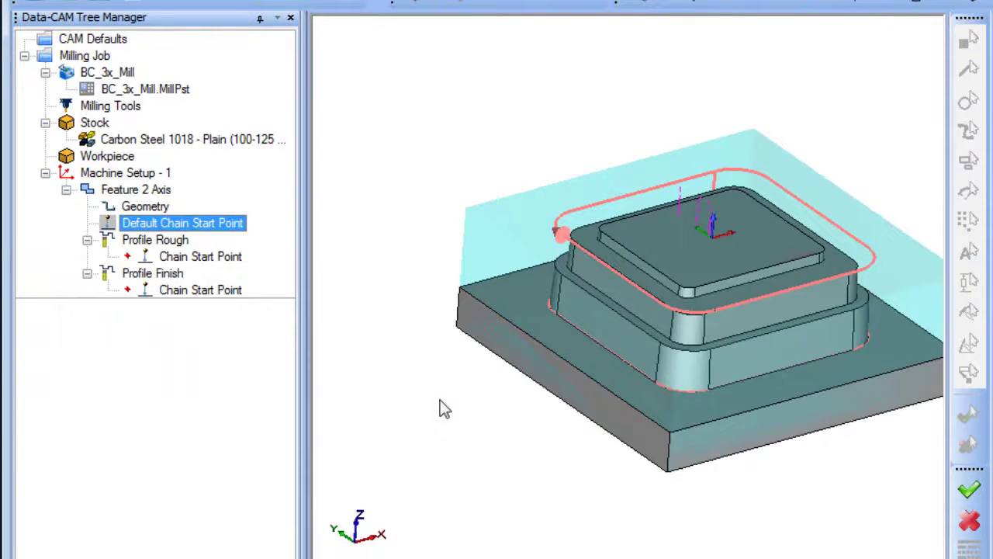
# - Compute all toolpaths for Feature 2 Axis and orbit to inspect the green rough and finish passes
pyautogui.rightClick(166, 194)
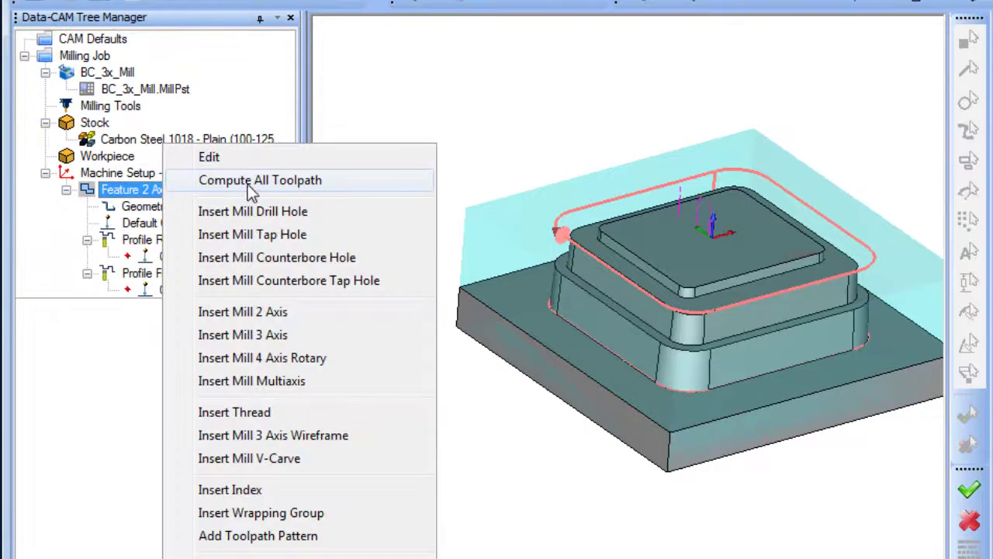
pyautogui.click(248, 184)
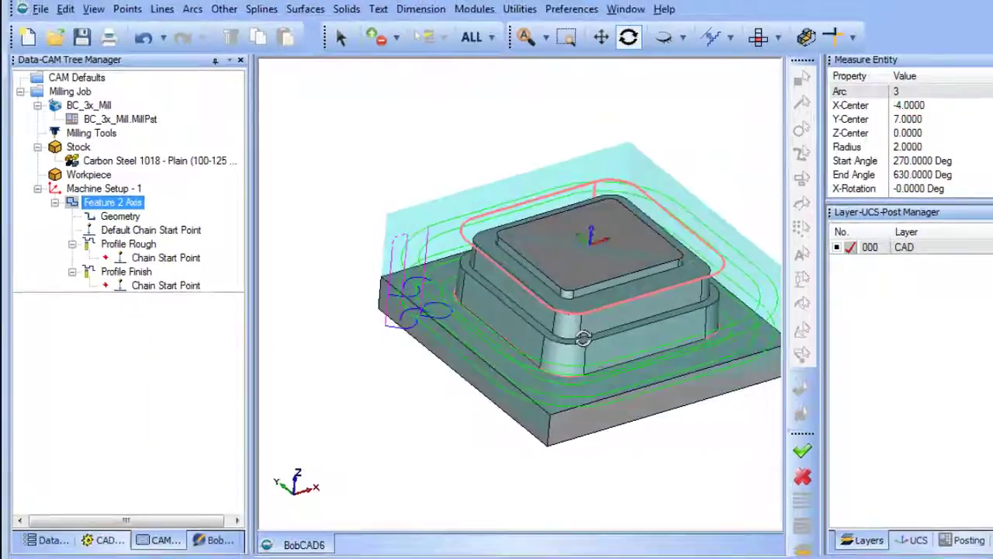
pyautogui.moveTo(676, 349); pyautogui.dragTo(667, 412, button='middle')
pyautogui.moveTo(516, 378); pyautogui.dragTo(520, 313, button='middle')
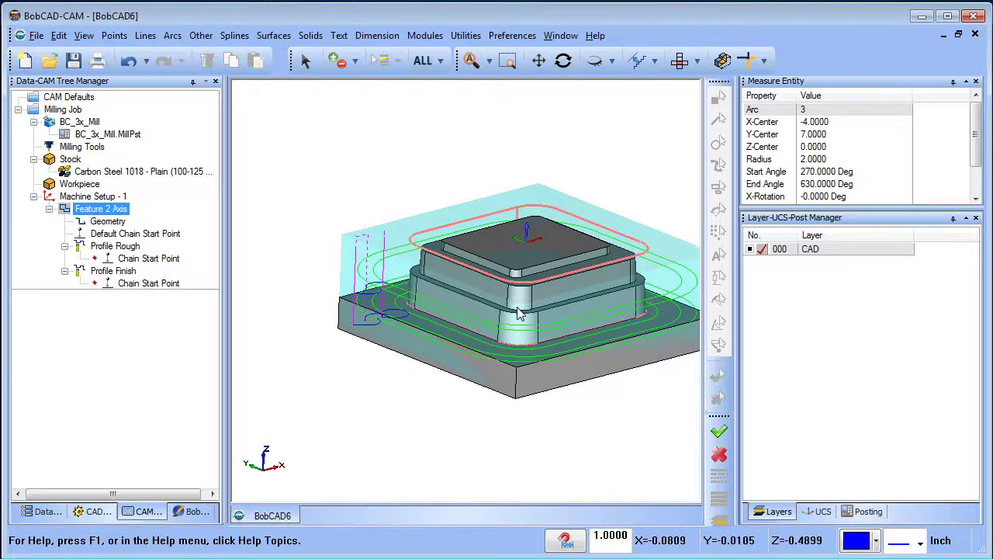
pyautogui.scroll(-1, 520, 314)
pyautogui.moveTo(520, 313); pyautogui.dragTo(487, 291, button='middle')
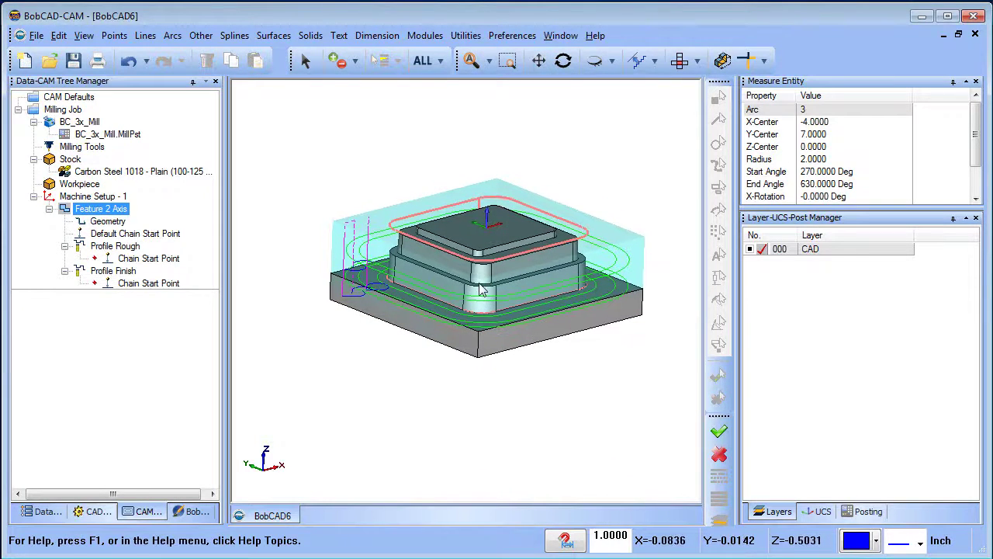
pyautogui.moveTo(455, 395)
pyautogui.mouseDown(button='middle')
pyautogui.moveTo(450, 379)
pyautogui.moveTo(451, 392)
pyautogui.mouseUp(button='middle')
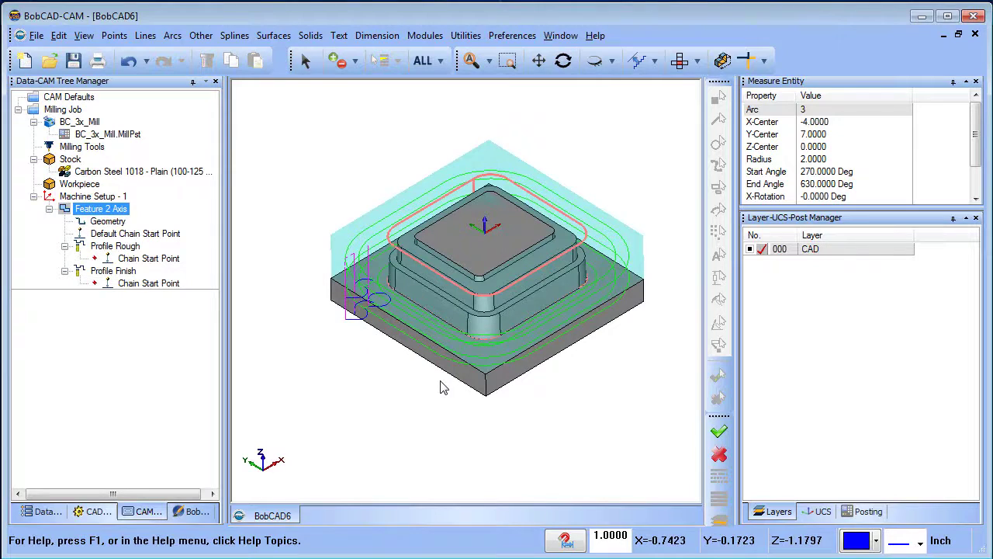